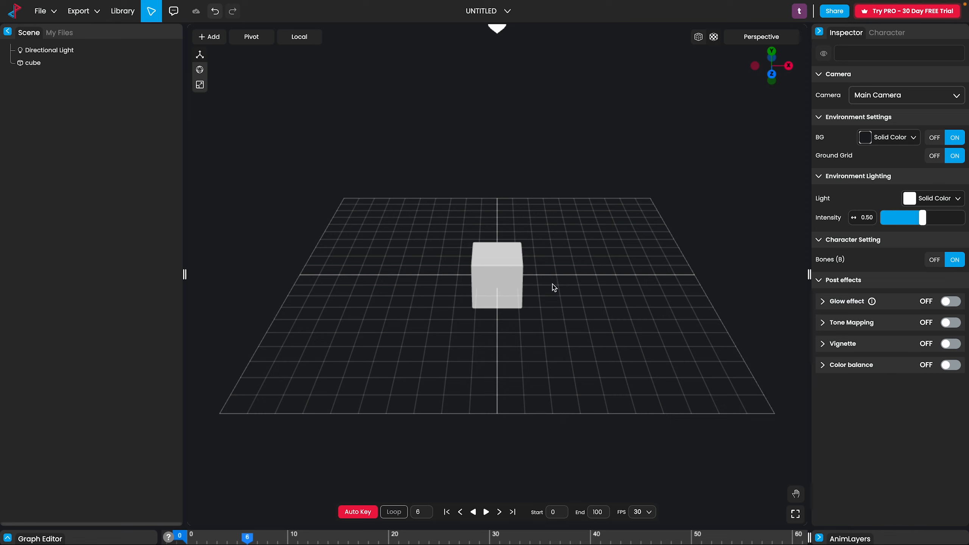
Inspect the cube on the ground grid at closer and farther zoom levels.
scroll(551, 285, "up", 3)
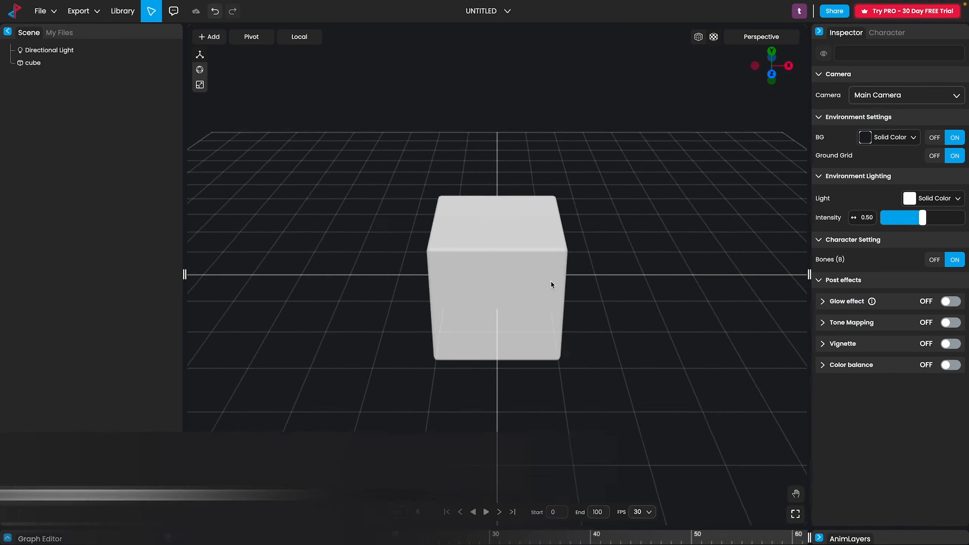
scroll(551, 284, "down", 5)
scroll(551, 285, "up", 3)
scroll(551, 285, "down", 2)
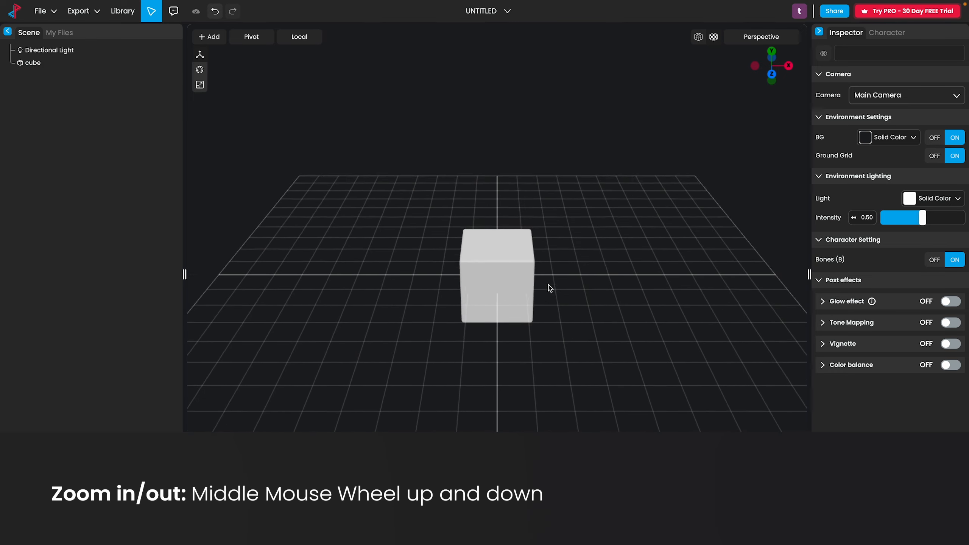
scroll(551, 285, "down", 3)
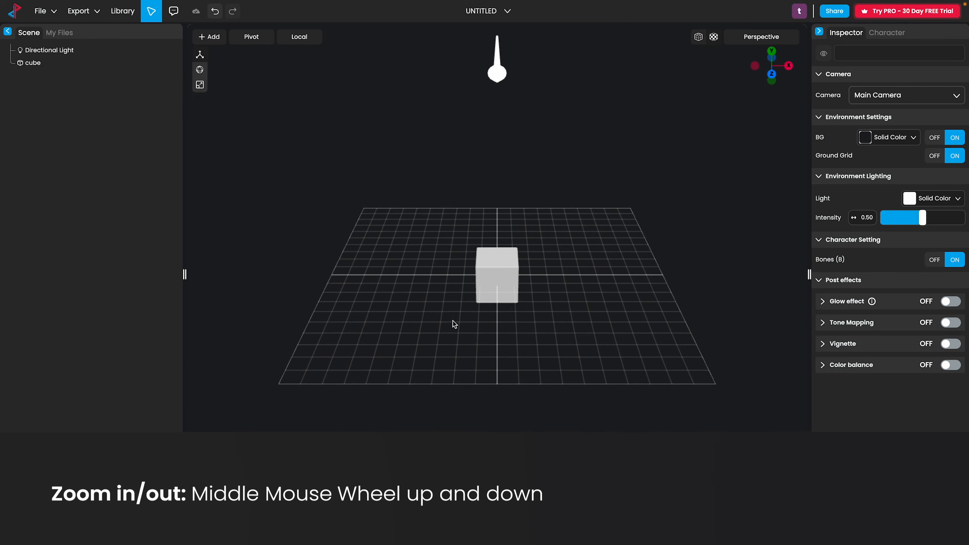
Frame the cube in the view and examine it from orbited and panned camera positions.
left_click(505, 278)
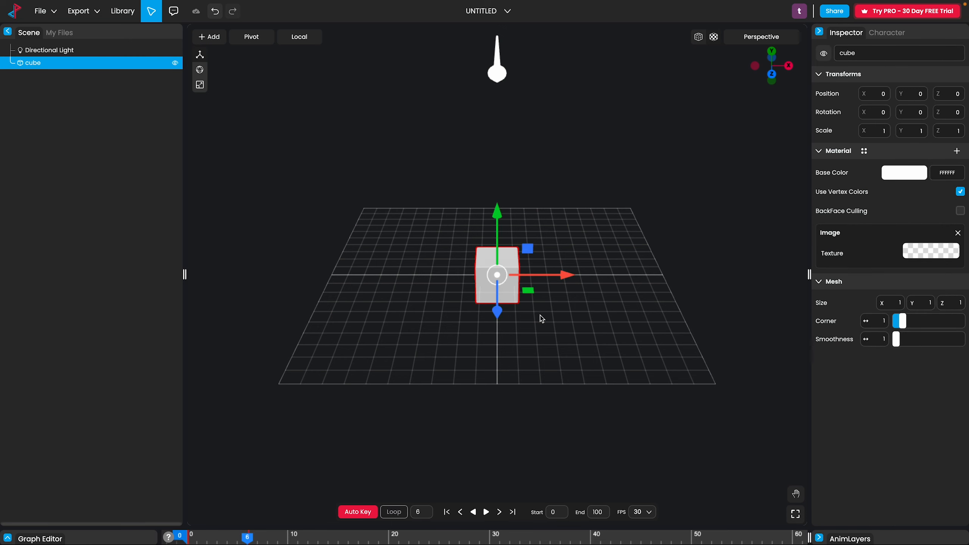
key("f")
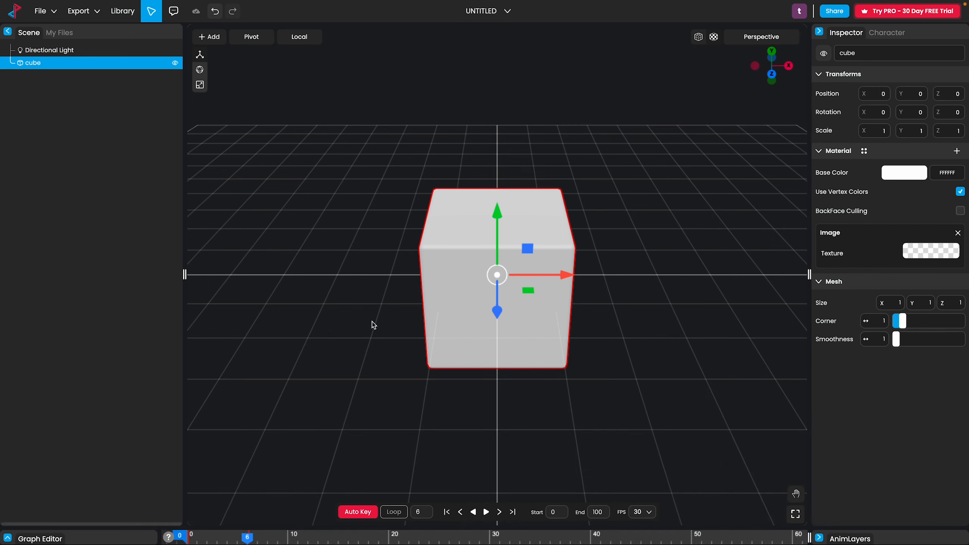
mouse_move(373, 324)
left_mouse_down("alt")
mouse_move(584, 314)
mouse_move(376, 318)
left_mouse_up("alt")
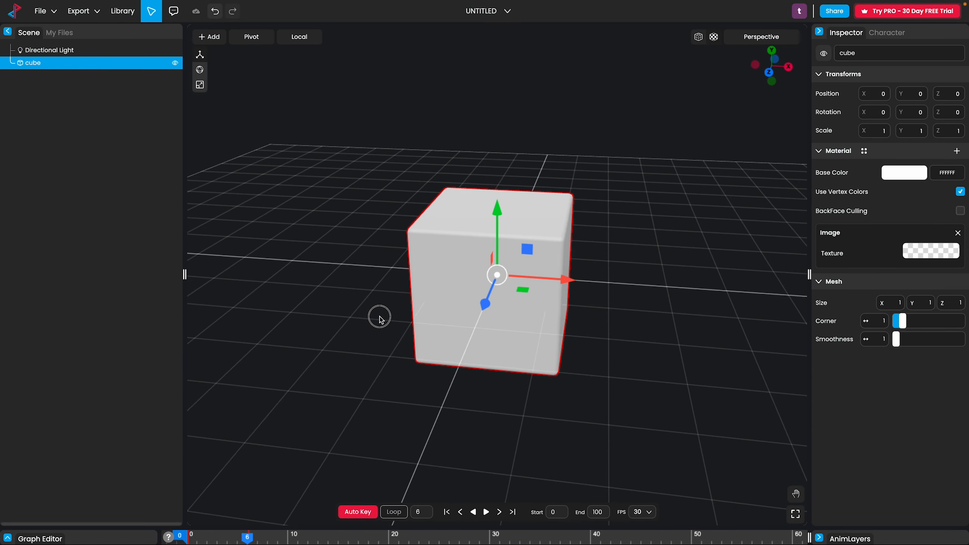
left_click(379, 315)
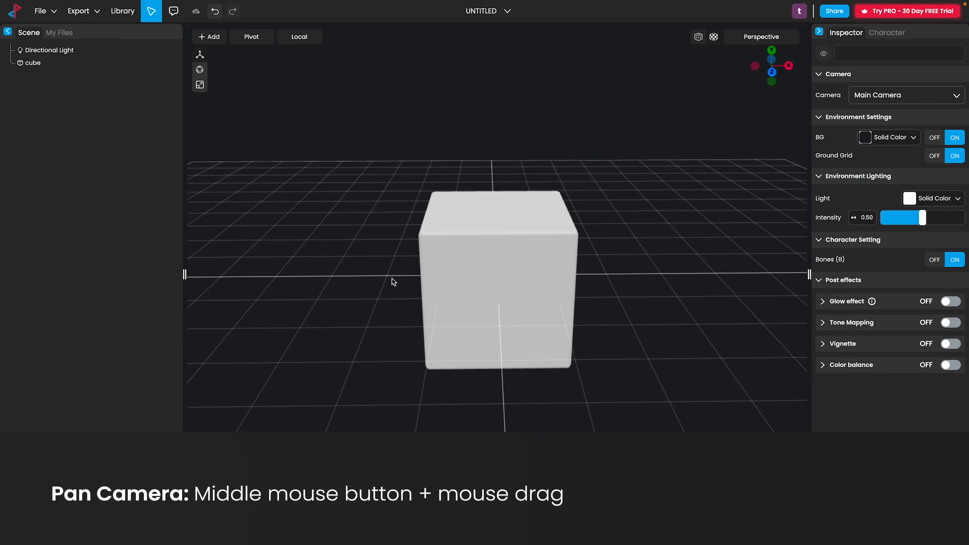
middle_click_drag(465, 314, 426, 287)
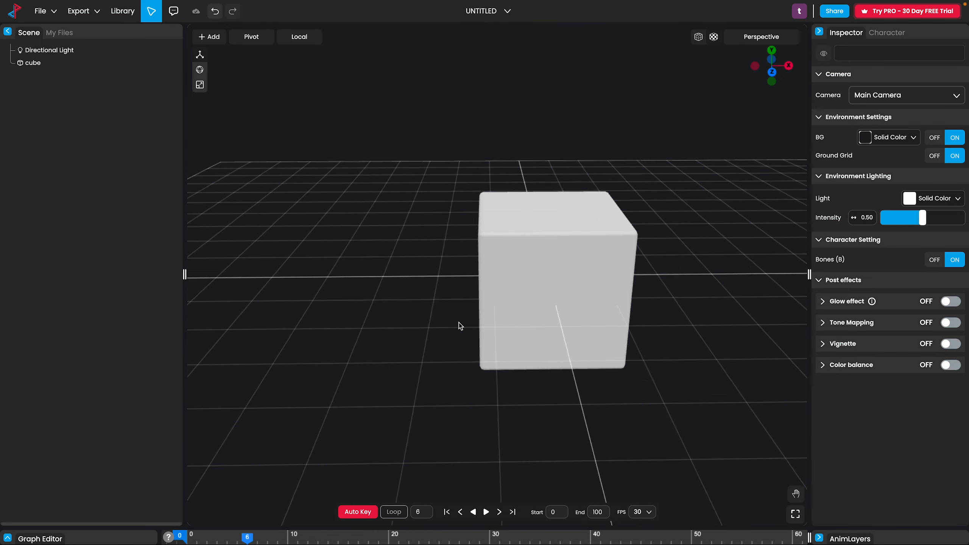
scroll(356, 306, "down", 5)
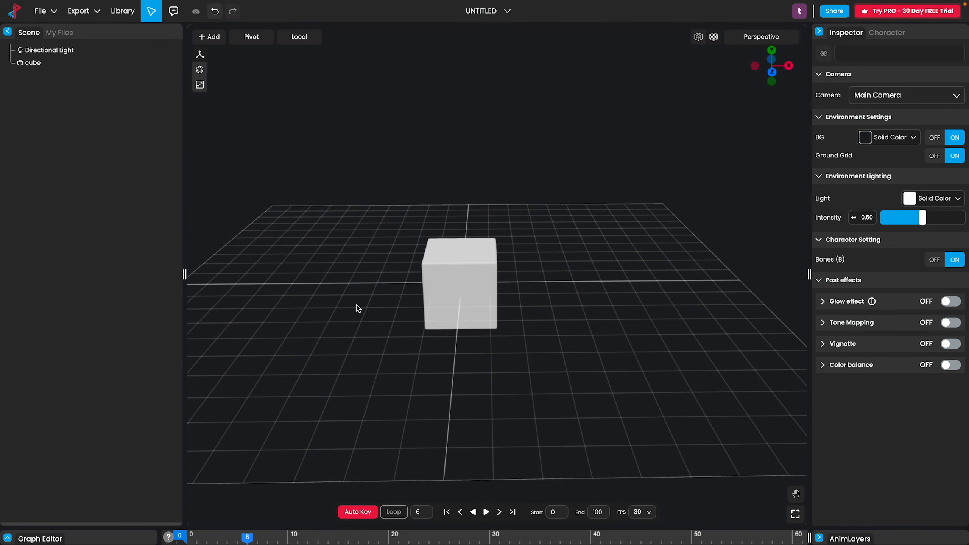
middle_click_drag(356, 304, 397, 349)
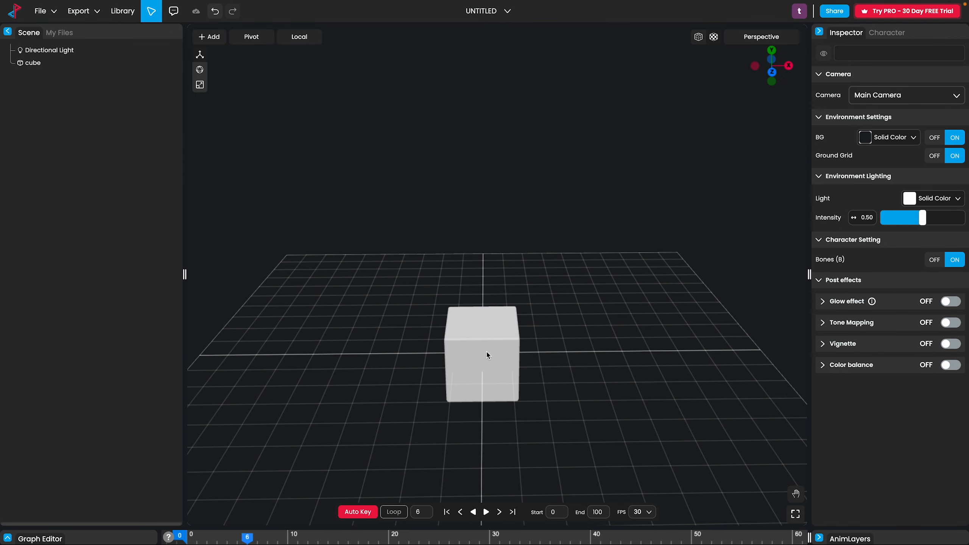
Try the move, rotate and scale gizmos on the cube.
left_click(488, 355)
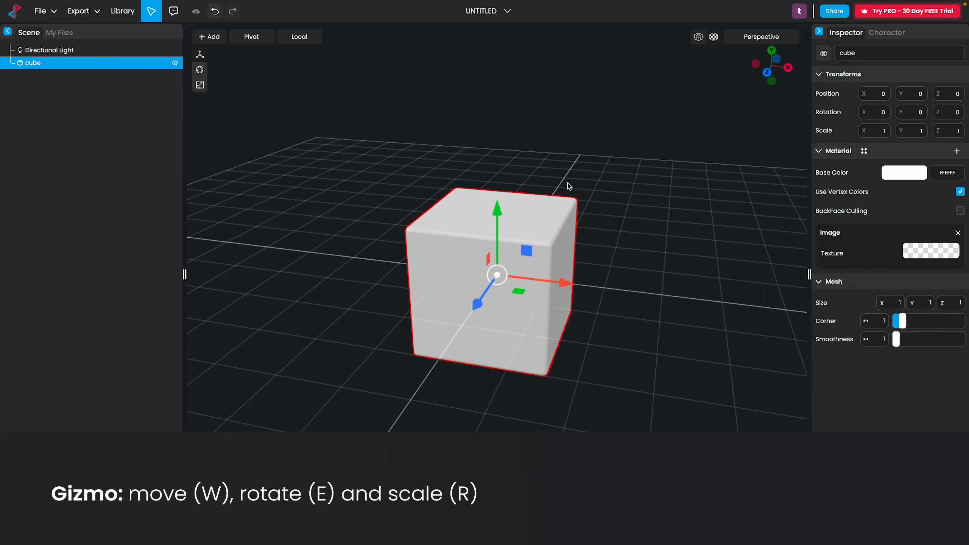
key("e")
key("w")
key("e")
key("r")
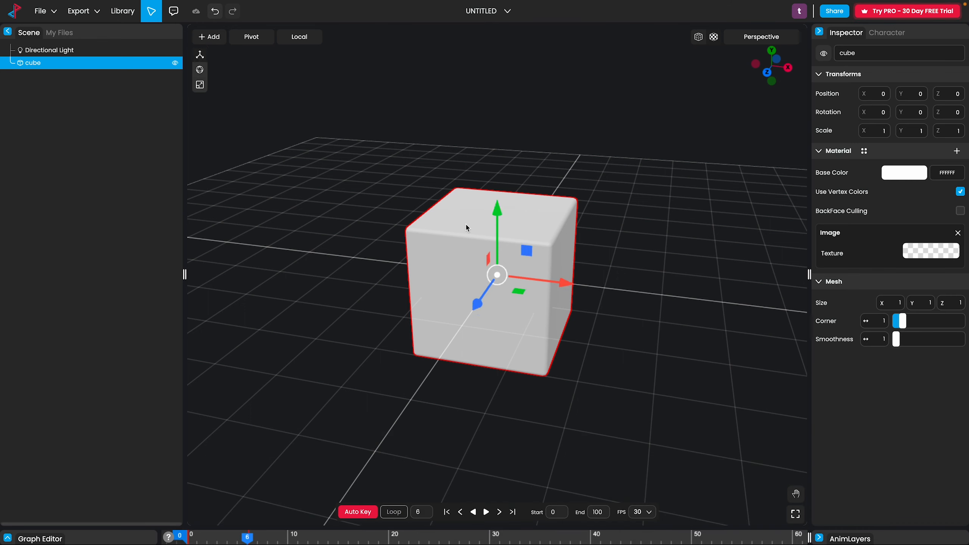
left_click_drag(497, 216, 495, 186)
left_click_drag(544, 263, 547, 282)
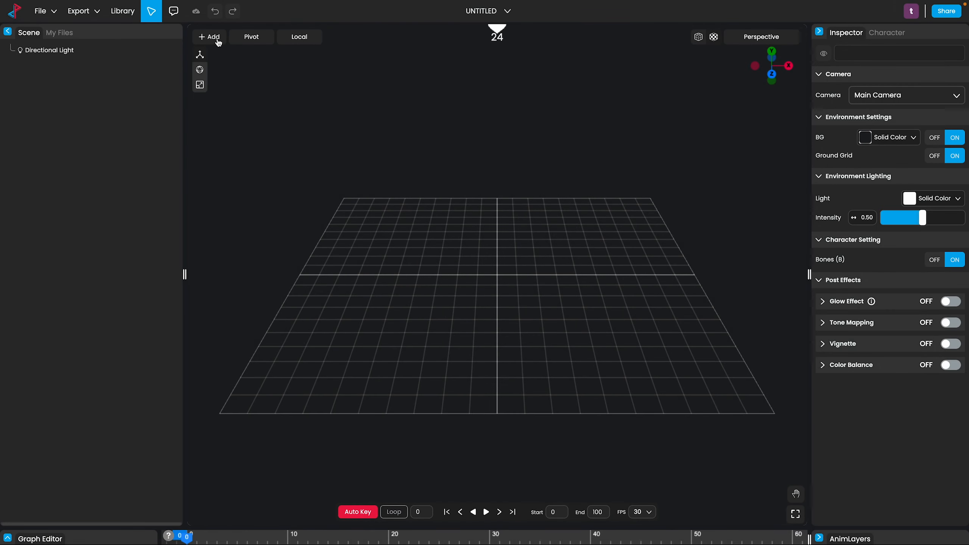
Add a cylinder and scale it into a wide disc, about 5.4 in X and Z and 1.25 in Y.
left_click(213, 38)
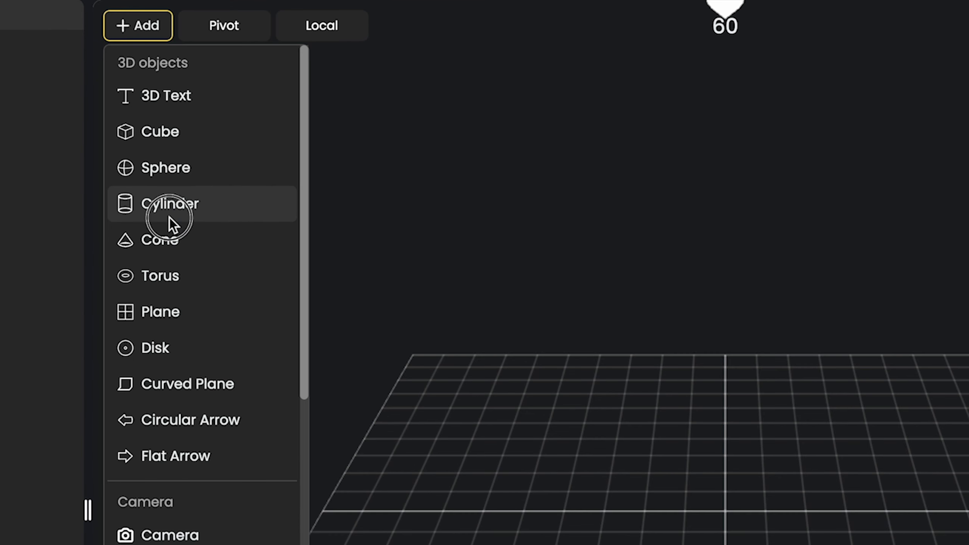
left_click(169, 218)
key("r")
mouse_move(498, 252)
left_mouse_down()
mouse_move(660, 119)
mouse_move(501, 252)
left_mouse_up()
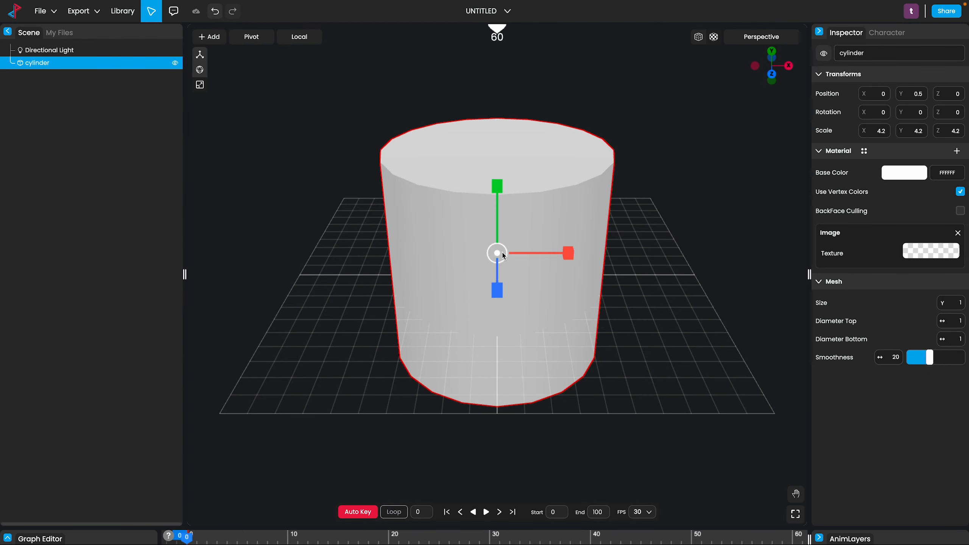
left_click_drag(497, 186, 510, 242)
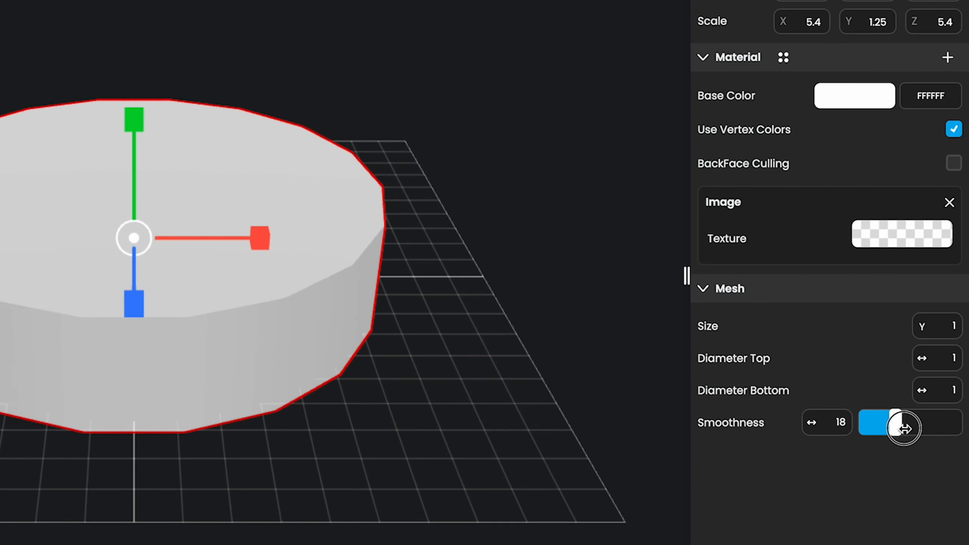
Raise the cylinder's smoothness to 48 and reduce its height further.
left_click_drag(930, 357, 962, 357)
left_click_drag(141, 124, 133, 166)
key("w")
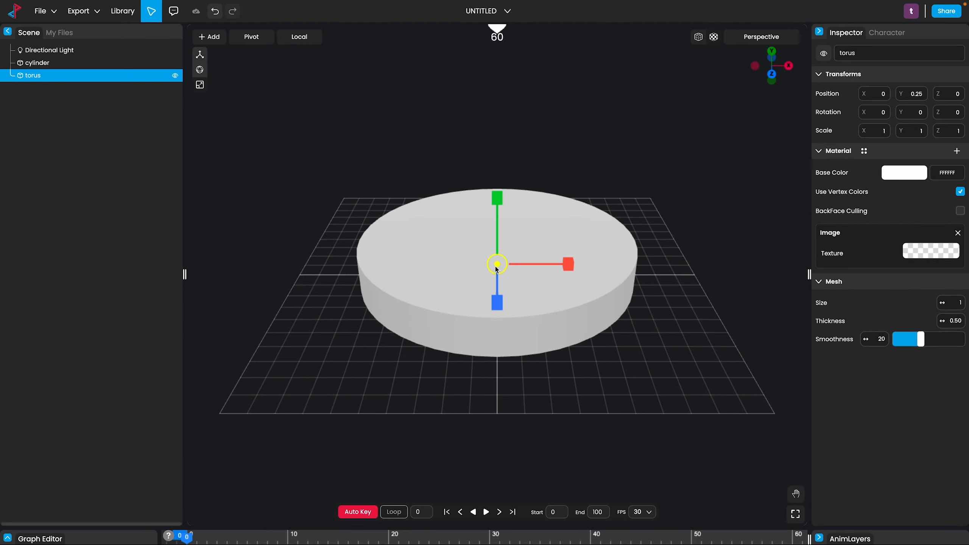
Add a torus scaled uniformly to 5.56 with a thin ring and smoothness 48, lowered around the cylinder's base.
left_click_drag(535, 230, 657, 74)
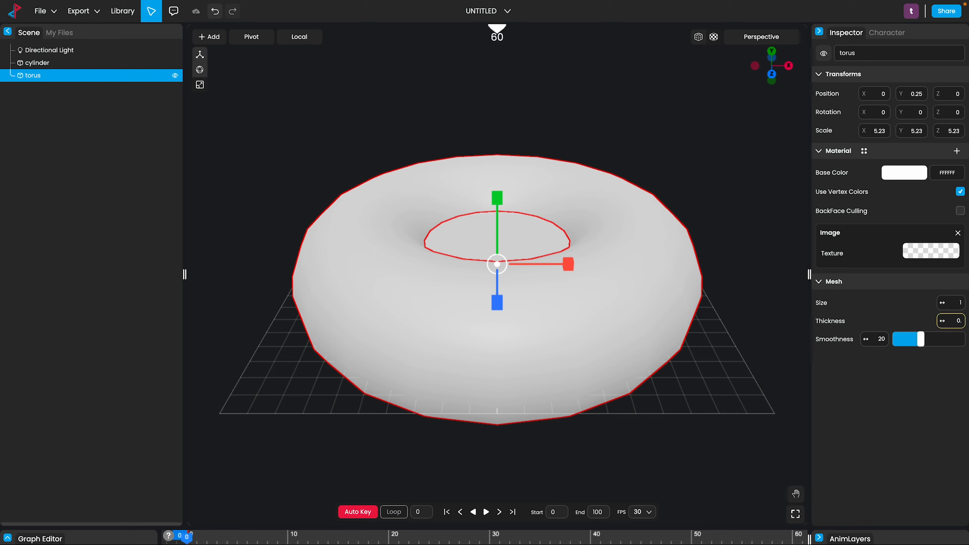
key("Return")
left_click_drag(500, 265, 527, 288)
left_click_drag(919, 338, 966, 329)
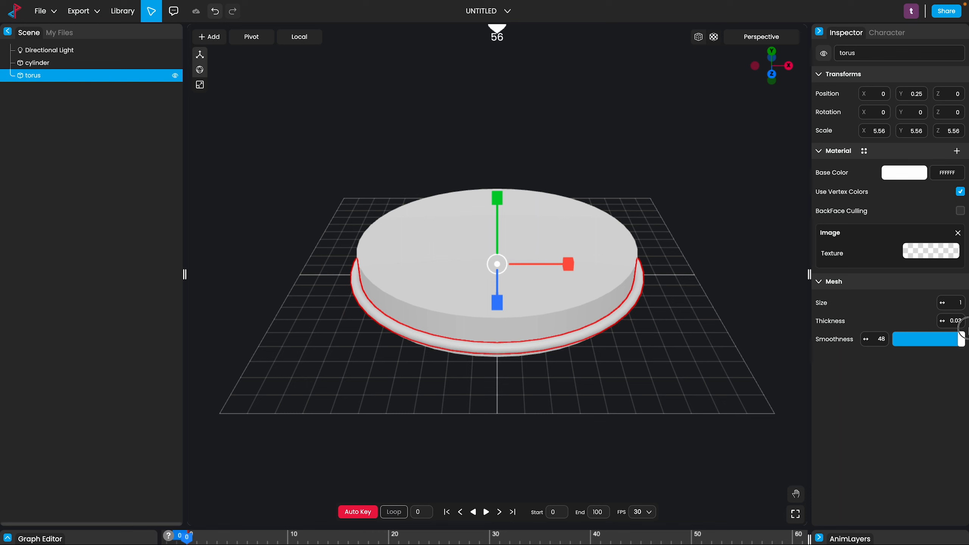
left_click_drag(497, 214, 495, 225)
mouse_move(445, 406)
left_mouse_down()
mouse_move(432, 401)
mouse_move(447, 404)
left_mouse_up()
Flatten the cylinder to a Y scale of about 0.5 and lower it to Y position 0.2 inside the torus ring.
left_click(472, 279)
key("r")
left_click_drag(498, 190, 498, 210)
key("w")
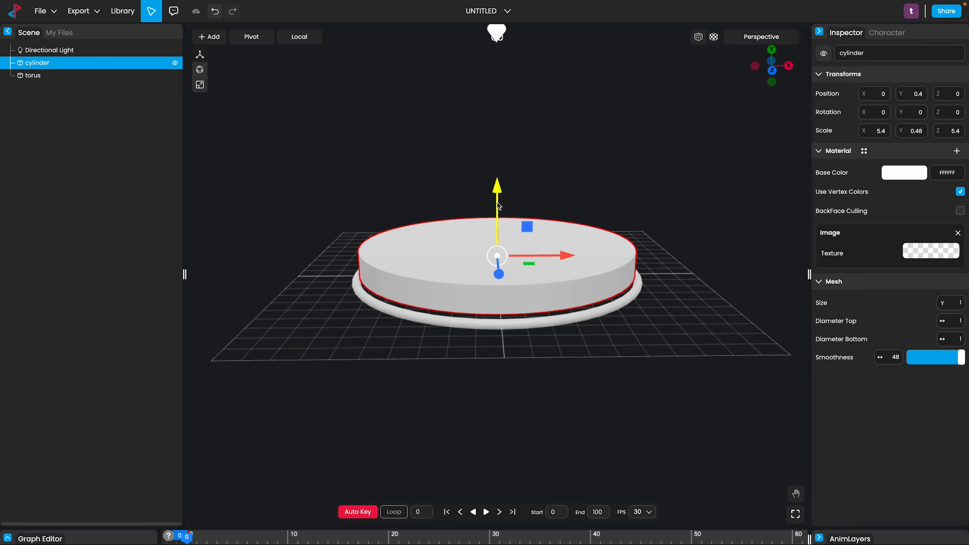
left_click(410, 396)
left_click_drag(410, 395, 429, 385)
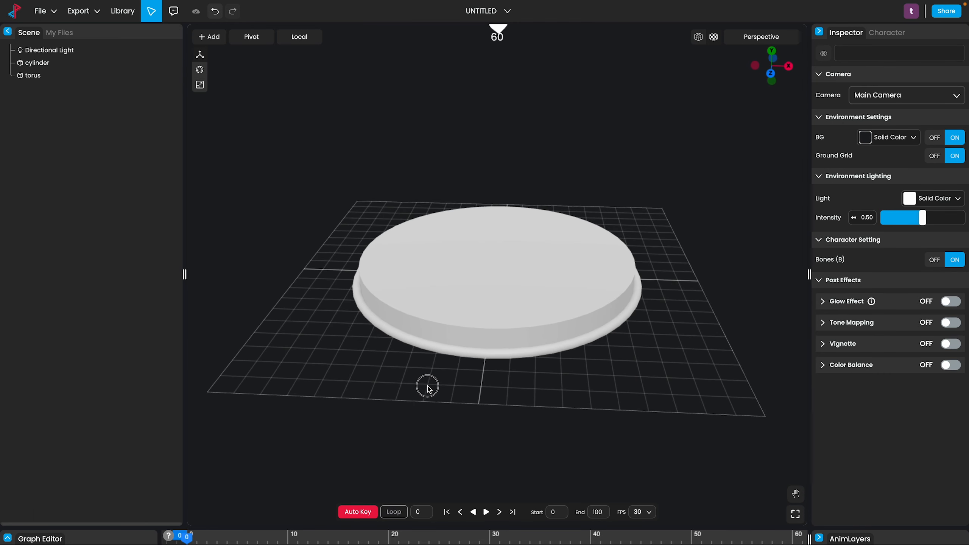
left_click(452, 309)
key("r")
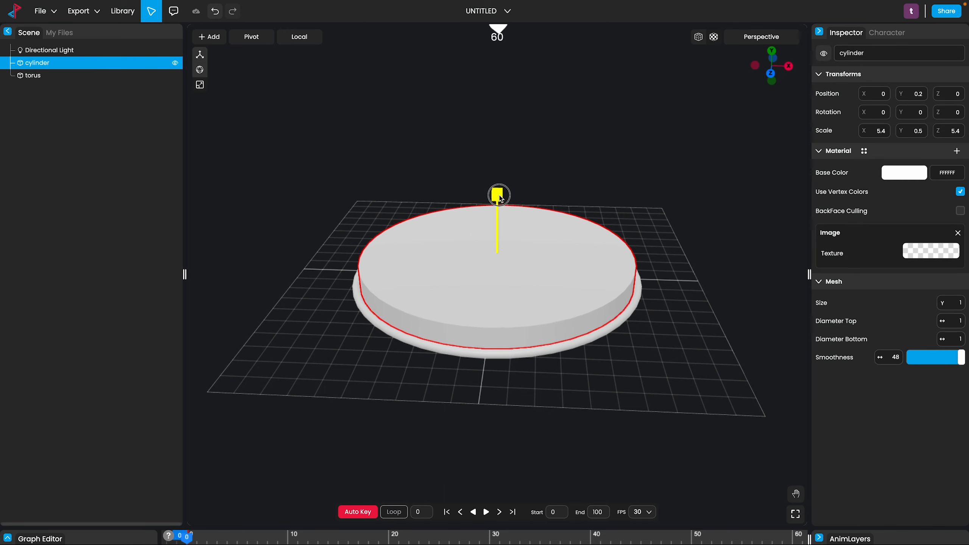
left_click(321, 294)
Search the model library for "sea" and import the Rounded Sea model.
left_click(121, 12)
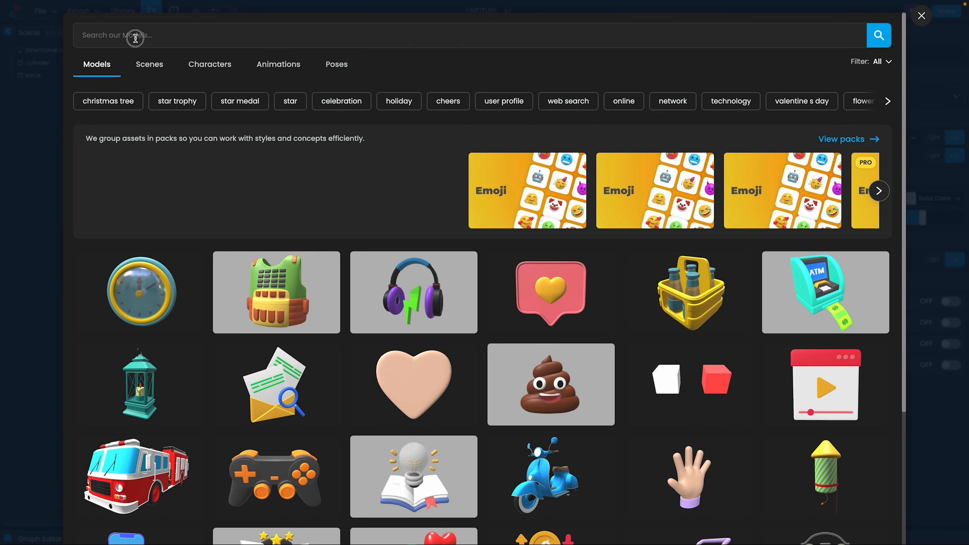
type("sea")
left_click(156, 292)
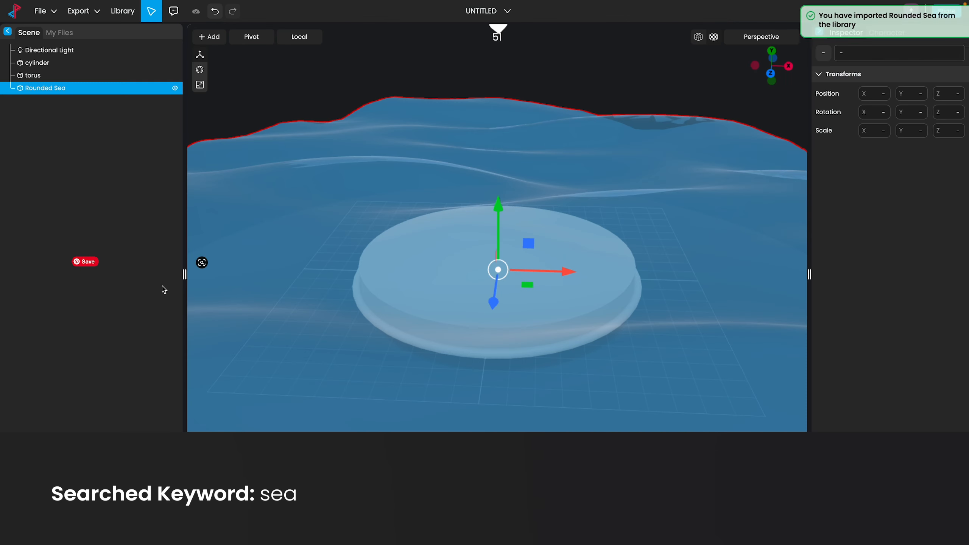
Scale the sea model down to fit on top of the cylinder and rotate it about its vertical axis.
left_click_drag(498, 269, 498, 250)
key("w")
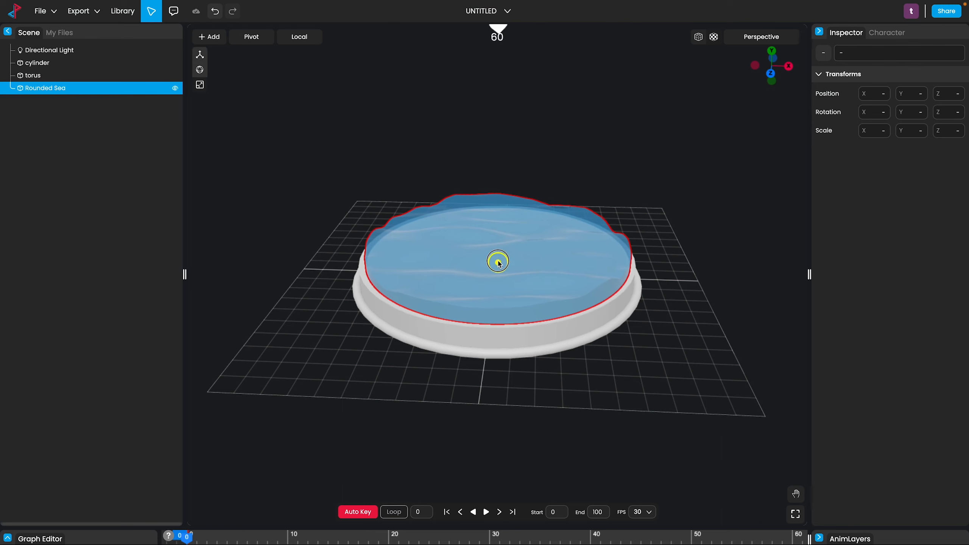
key("e")
left_click_drag(510, 291, 536, 287)
left_click(446, 402)
left_click_drag(445, 402, 462, 435)
Import the Palm Tree island found with a library search for "palm tree" and position it near the back-left edge of the sea.
left_click(123, 11)
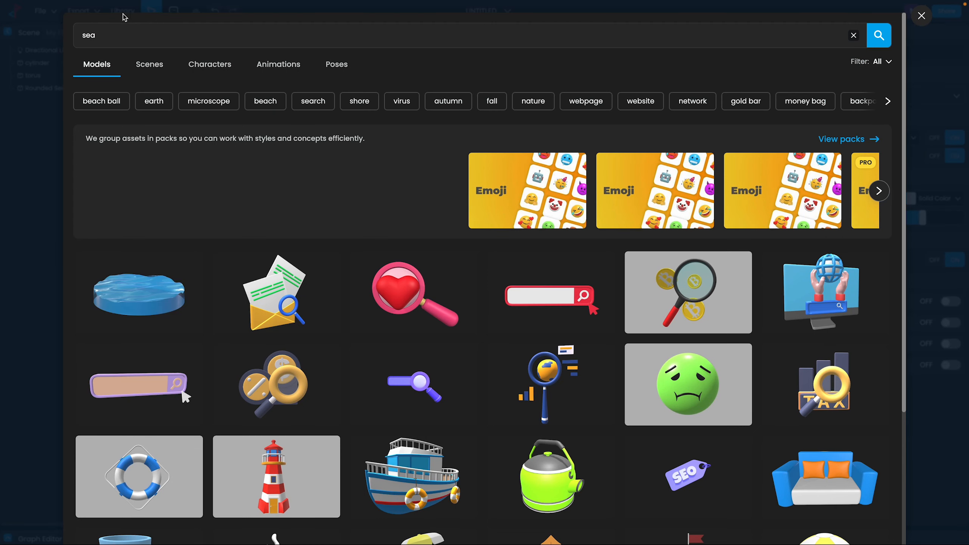
left_click(116, 34)
type("palm t")
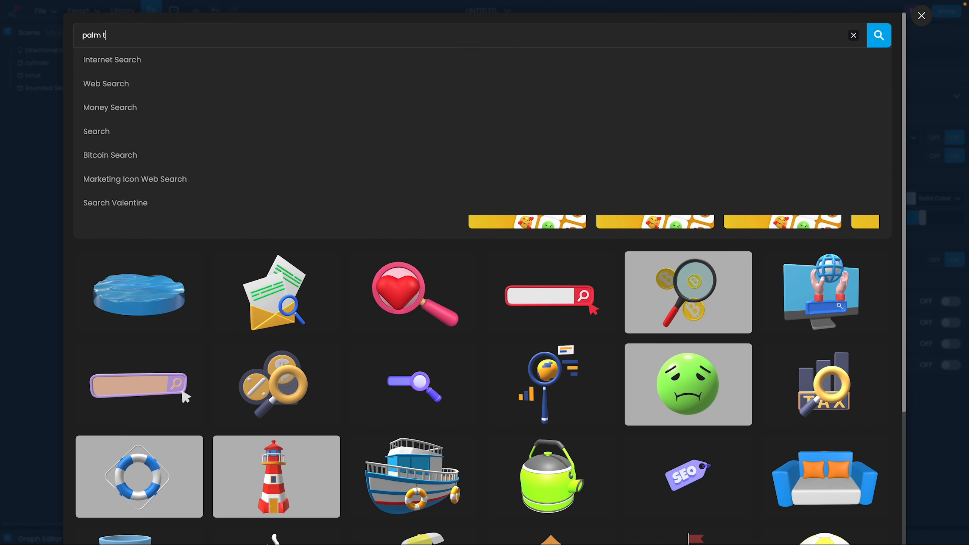
type("ree")
key("Return")
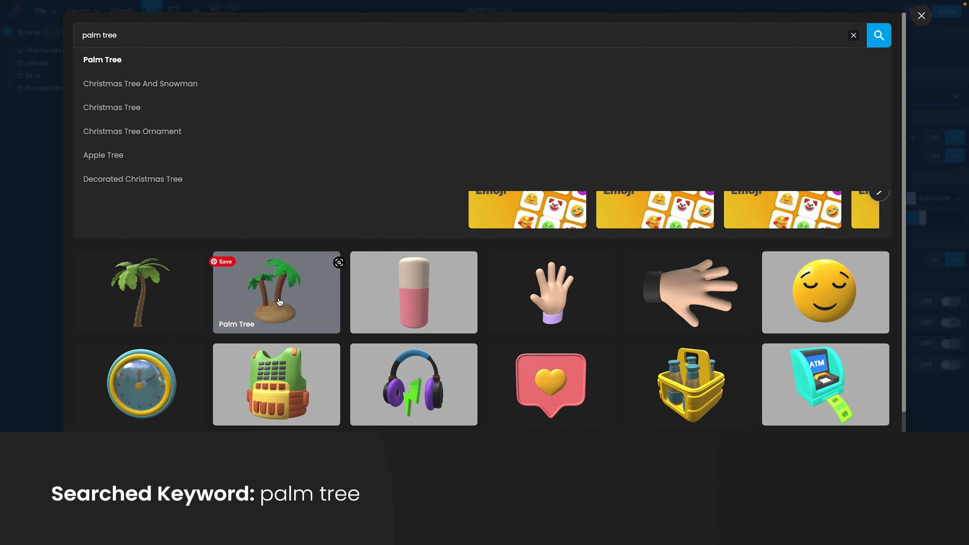
left_click(280, 302)
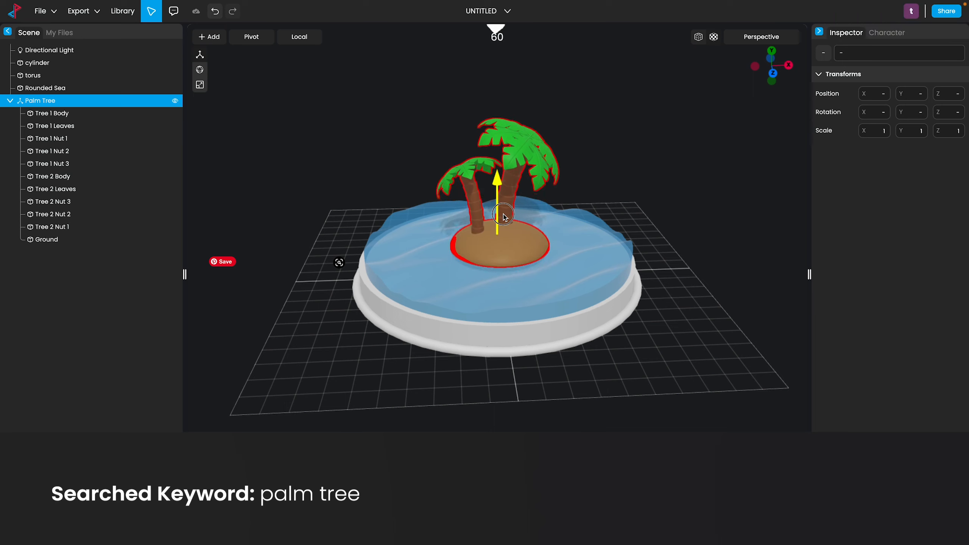
left_click_drag(534, 265, 483, 239)
left_click_drag(459, 294, 463, 243)
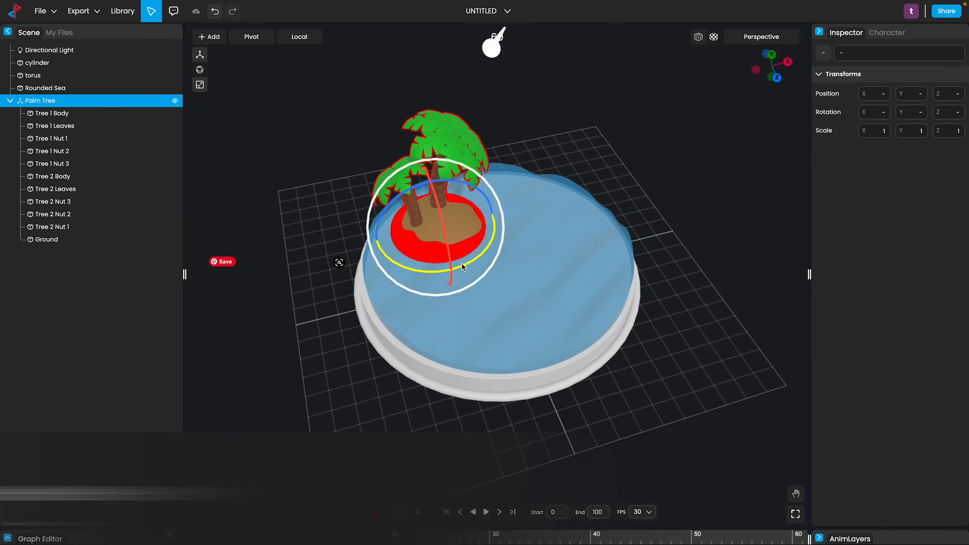
Duplicate the palm island's Ground piece and place the copy to the island's left at about X -1.58, Z -0.58.
left_click(47, 239)
key("ctrl+c")
key("ctrl+v")
left_click_drag(458, 249, 423, 268)
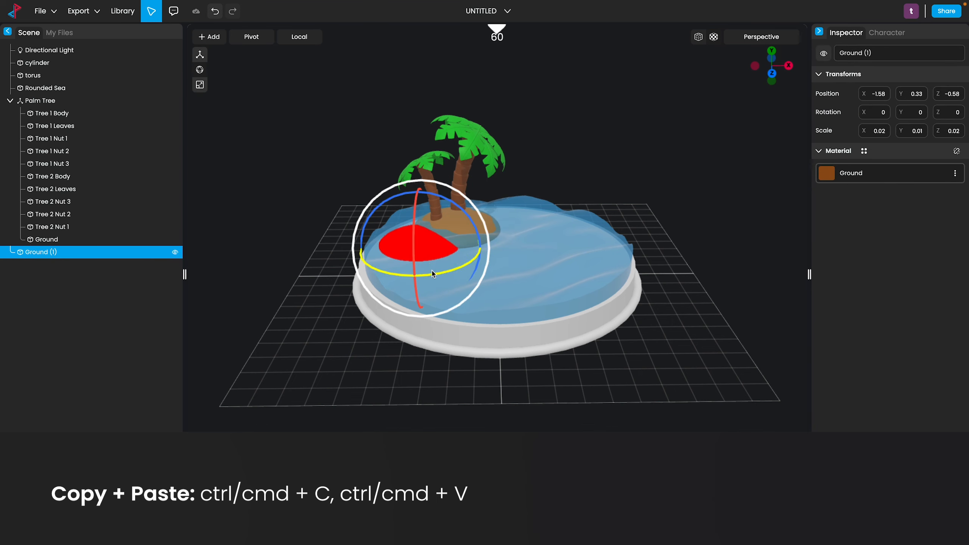
left_click(385, 329)
Duplicate the ground copy again and place the new piece on the island's right side at about X 0.35, Z -1.71.
left_click(410, 248)
key("ctrl+c")
key("ctrl+v")
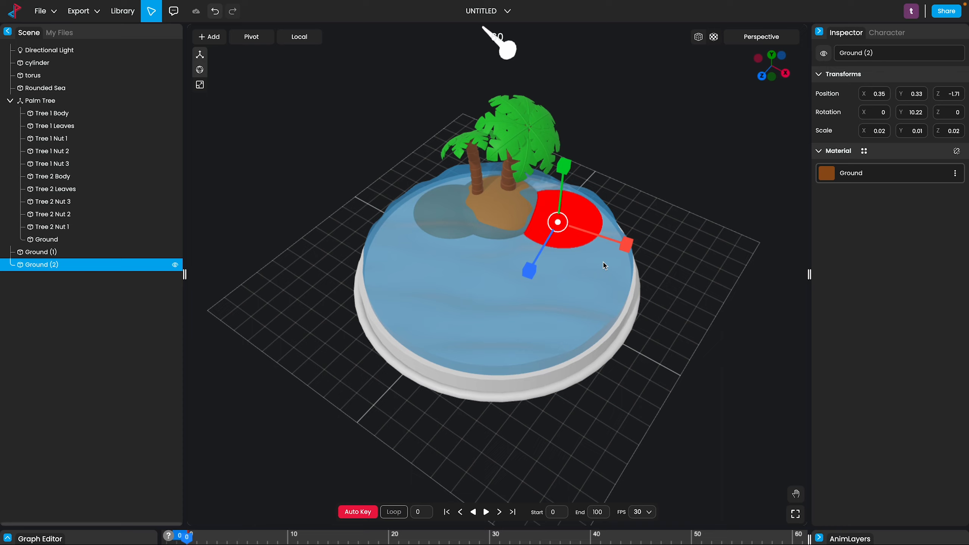
key("e")
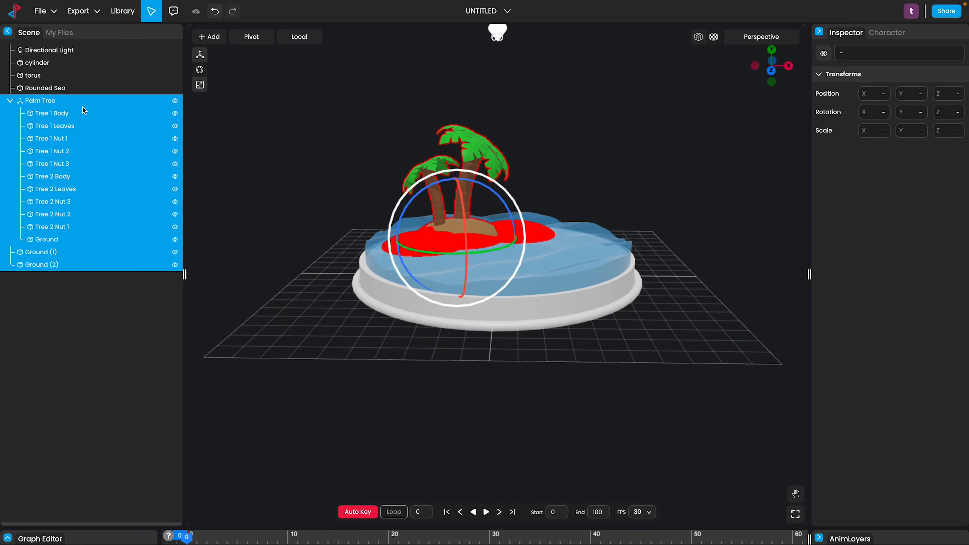
Raise the palm tree and both ground copies together so the land sits higher in the water.
key("w")
left_click_drag(453, 212, 454, 210)
key("r")
left_click_drag(443, 348, 420, 350)
scroll(420, 351, "up", 4)
Rotate and reposition the two ground copies on either side of the palm island.
left_click_drag(446, 259, 570, 290)
key("e")
left_click_drag(384, 320, 393, 319)
left_click(477, 314)
key("w")
left_click_drag(477, 313, 486, 305)
left_click_drag(259, 290, 389, 300)
left_click(335, 308)
left_click_drag(377, 397, 467, 350)
Shift the Palm Tree group slightly along its X axis to blend it between the two ground mounds.
left_click(77, 101)
left_click_drag(629, 212, 631, 202)
left_click_drag(759, 349, 446, 315)
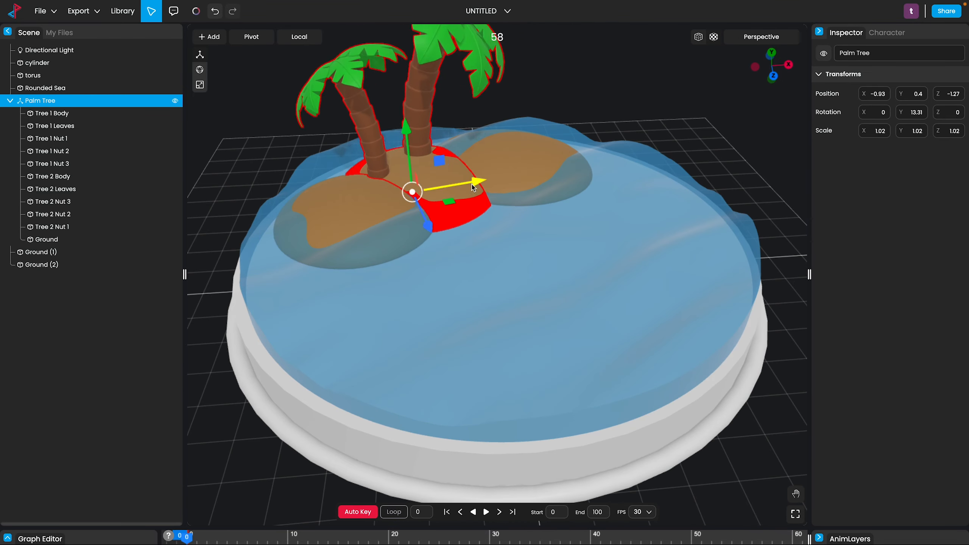
left_click_drag(471, 185, 480, 183)
left_click(389, 415)
Lower the ground mound left of the palm trees slightly and clear the selection.
scroll(389, 416, "down", 3)
left_click(397, 237)
left_click_drag(395, 179, 395, 183)
key("Escape")
scroll(407, 331, "down", 2)
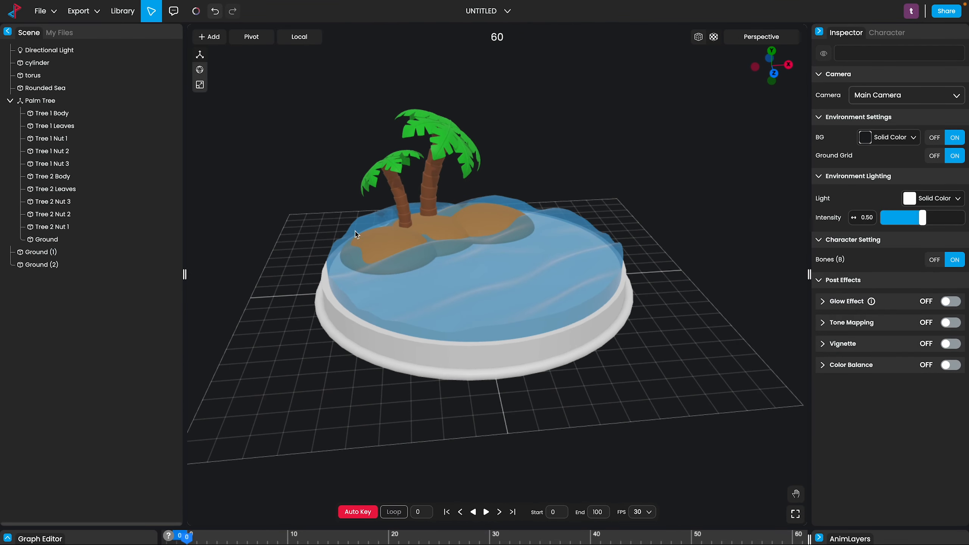
Search the model library for rocks and import the Rocks model into the scene.
left_click(114, 14)
left_click(132, 36)
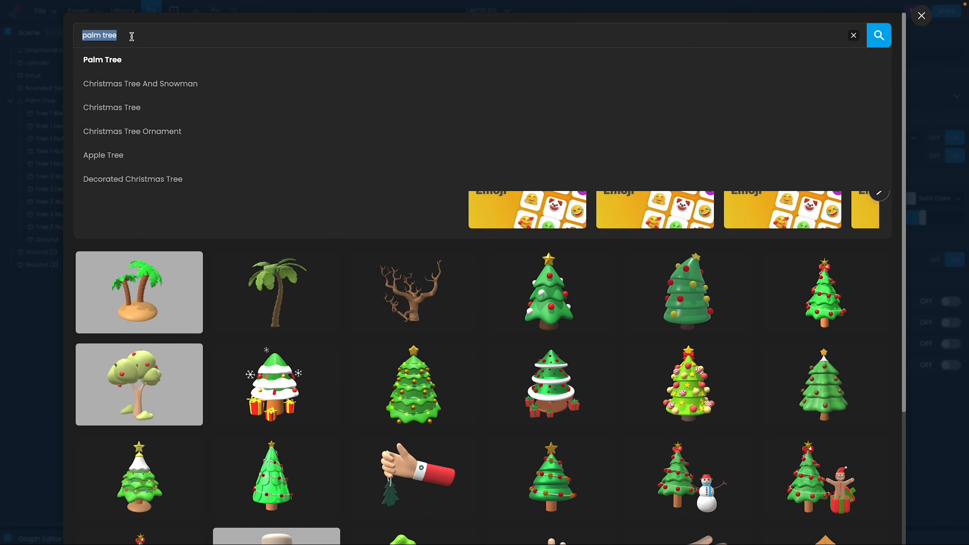
type("rocks")
left_click(162, 280)
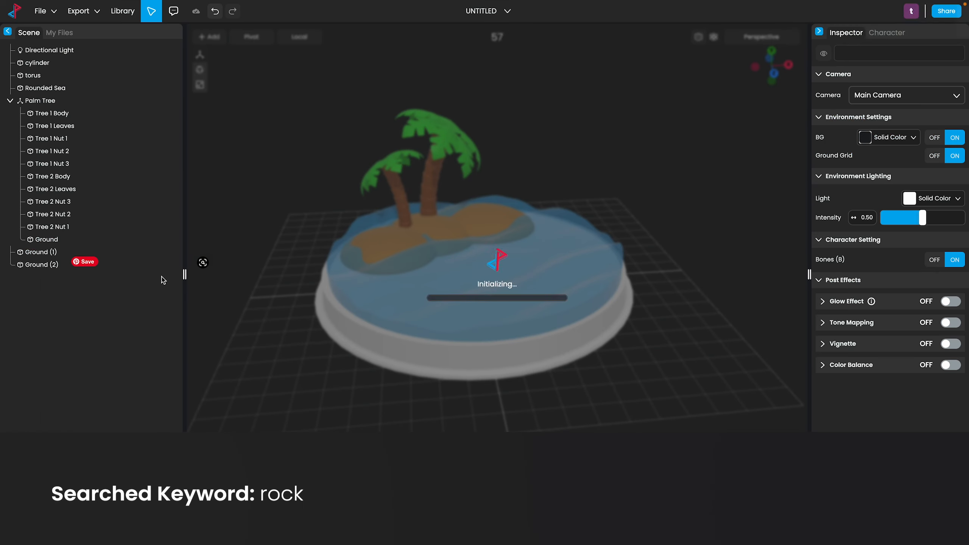
Resize and rotate the Rocks group and set it in the water along the front of the sand mounds.
key("r")
key("e")
left_click_drag(498, 271, 454, 278)
key("w")
mouse_move(484, 291)
left_mouse_down()
mouse_move(487, 309)
mouse_move(486, 285)
left_mouse_up()
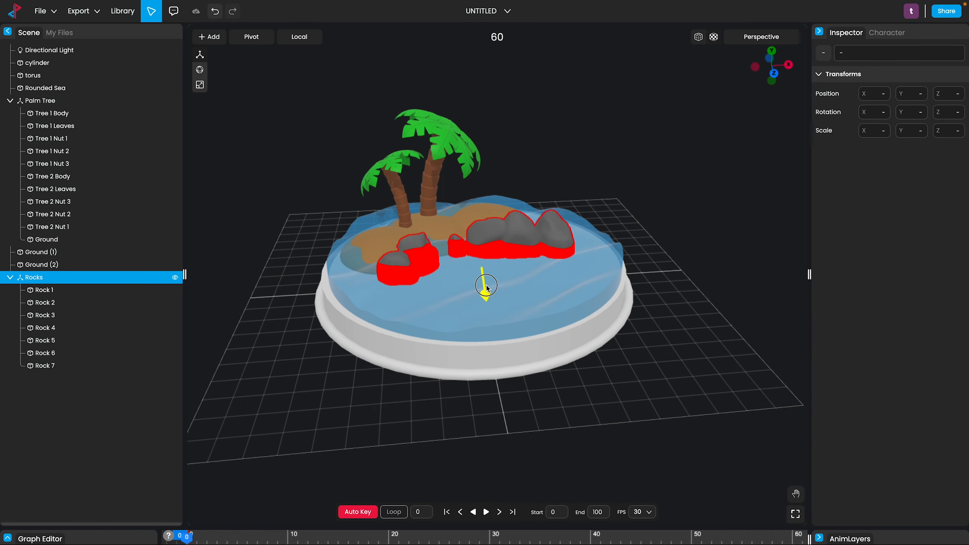
Move one small rock to the outer edge of the left mound, and resize, place and rotate Rock 7 about 30 degrees on that mound.
left_click(390, 263)
left_click_drag(365, 294, 353, 278)
left_click(414, 246)
key("r")
left_click_drag(384, 262, 385, 286)
left_click_drag(382, 211, 381, 202)
key("e")
left_click_drag(394, 219, 385, 246)
key("r")
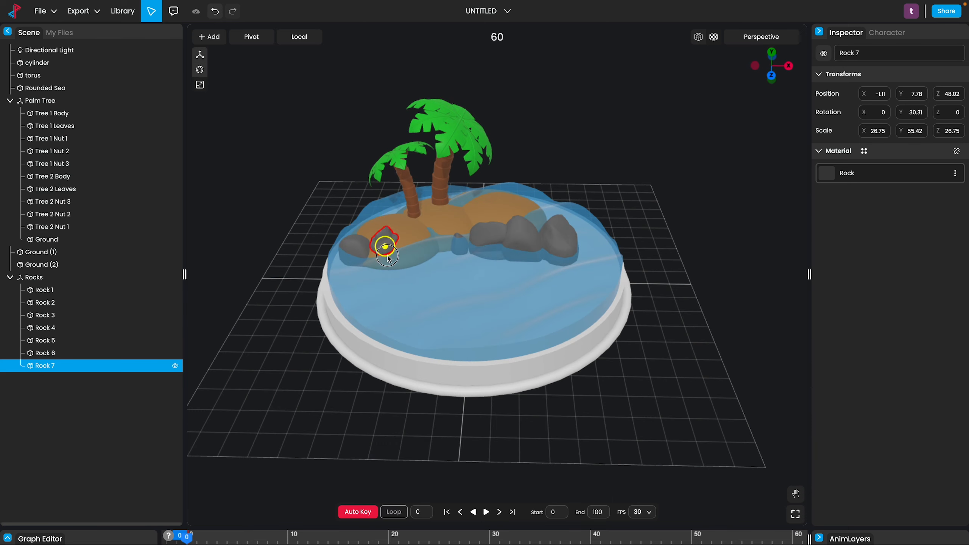
Rotate the outermost rock beside the left mound and nudge it closer to the sand.
left_click(349, 252)
key("e")
left_click_drag(330, 296, 386, 294)
key("w")
left_click_drag(357, 263, 364, 262)
Rotate one of the large rocks and move it to the far outer end of the right mound.
mouse_move(274, 347)
left_mouse_down()
mouse_move(294, 372)
mouse_move(271, 349)
left_mouse_up()
double_click(543, 242)
left_click_drag(659, 301, 610, 301)
key("e")
left_click_drag(561, 279, 607, 280)
key("w")
left_click_drag(585, 368, 650, 366)
Move Rock 4 behind the right sand mound and clear the selection.
double_click(486, 233)
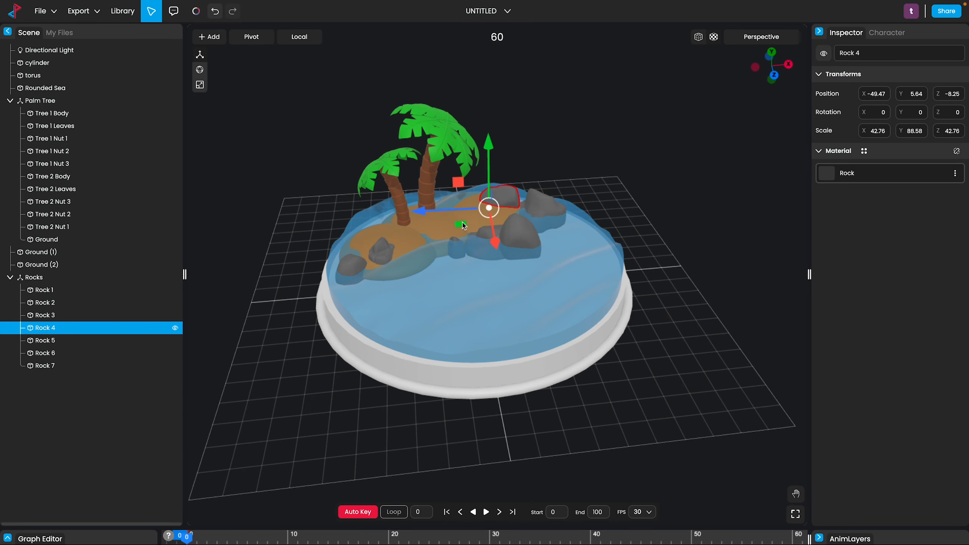
left_click_drag(462, 225, 282, 216)
left_click_drag(530, 266, 553, 275)
left_click_drag(607, 232, 606, 241)
left_click(491, 381)
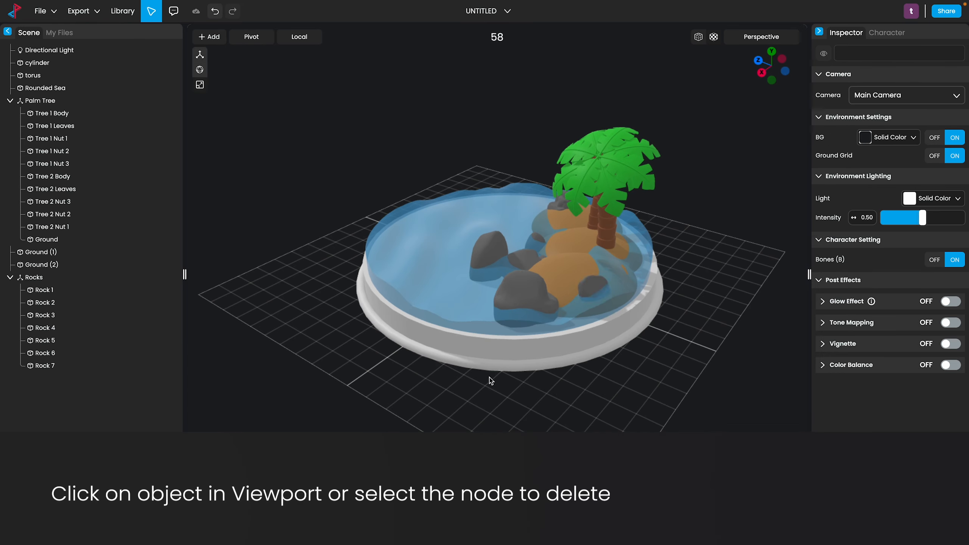
Move the tall rock standing in the water against the large rock at the right mound's outer end.
left_click_drag(491, 380, 530, 388)
scroll(495, 248, "up", 3)
left_click(493, 232)
key("w")
left_click_drag(488, 267, 491, 287)
left_click(534, 274)
double_click(431, 284)
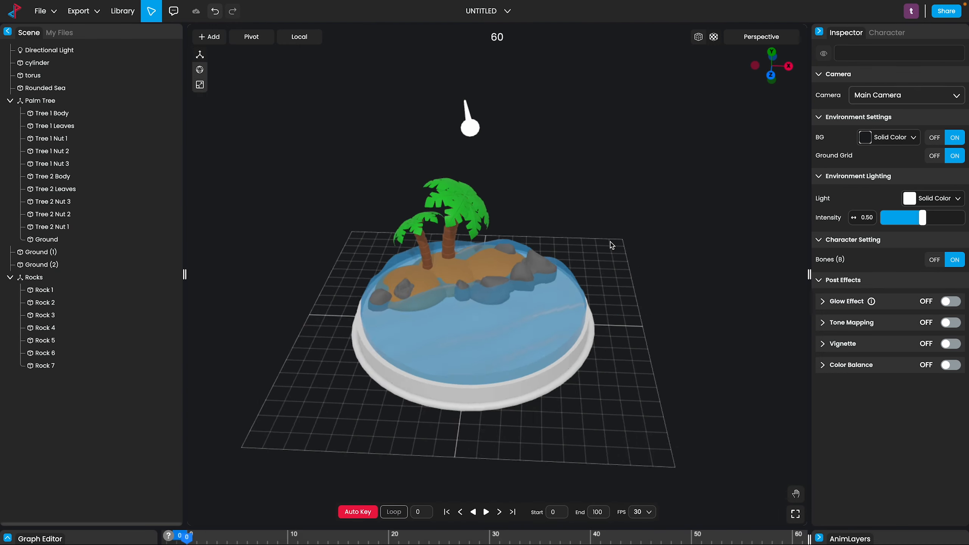
Delete the flat rock in the water in front of the right mound.
left_click_drag(610, 242, 636, 226)
left_click(484, 285)
key("Delete")
scroll(543, 299, "up", 3)
scroll(599, 248, "down", 3)
Search the model library for buckets and import the Beach Bucket with its shovel.
left_click(123, 13)
double_click(164, 43)
type("buckets")
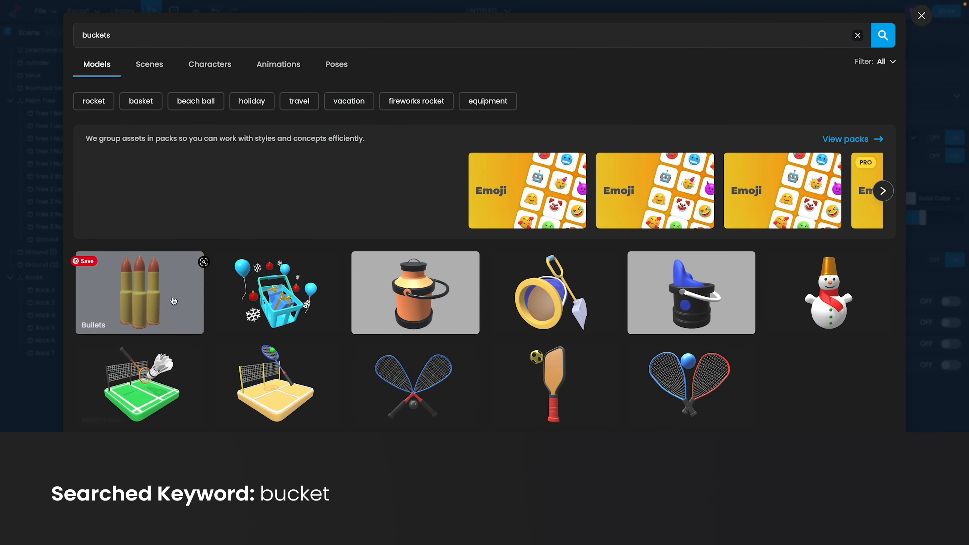
left_click(549, 292)
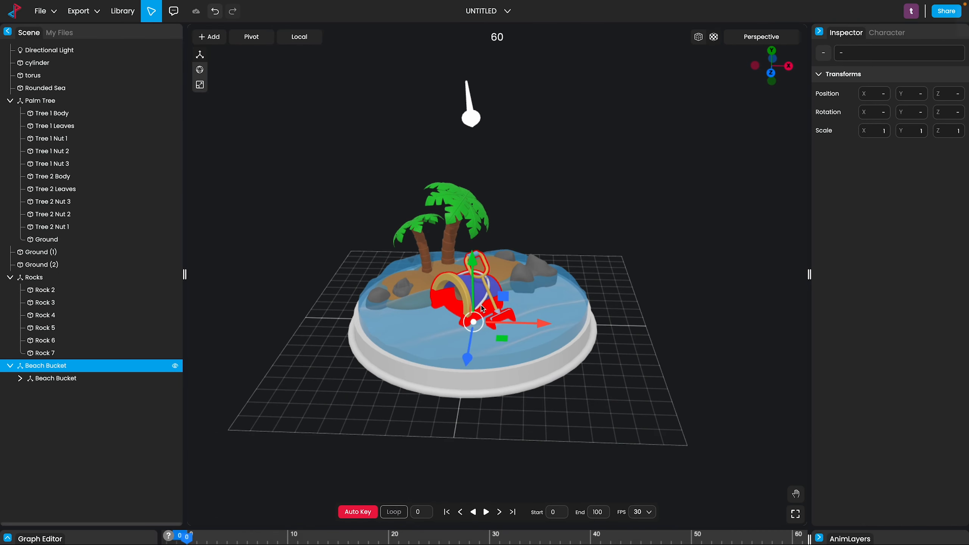
Shrink the beach bucket to about 0.59 scale and place it partly submerged in the water in front of the sand mounds.
left_click_drag(431, 282, 444, 283)
key("r")
mouse_move(472, 331)
left_mouse_down()
mouse_move(469, 355)
mouse_move(479, 340)
left_mouse_up()
key("w")
left_click_drag(446, 296, 444, 304)
key("r")
left_click_drag(435, 338, 422, 379)
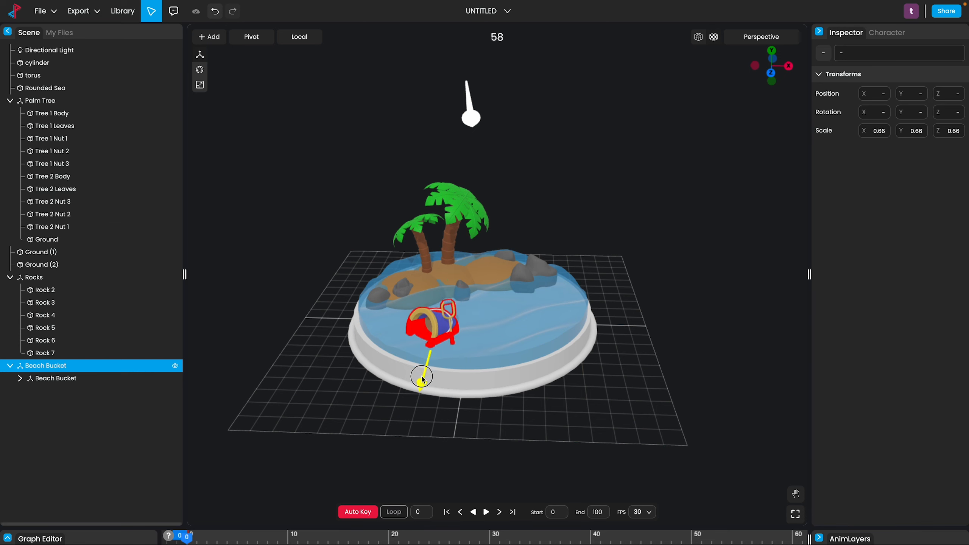
left_click_drag(476, 430, 430, 371)
mouse_move(480, 397)
left_mouse_down()
mouse_move(471, 408)
mouse_move(480, 401)
left_mouse_up()
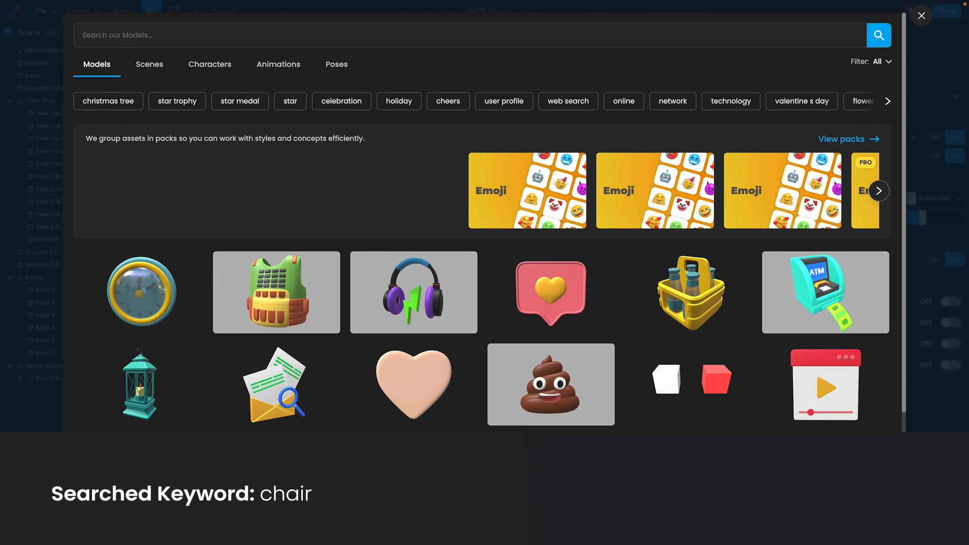
Import the Beach Umbrella model from a library search for chair, and rotate it and shrink it to 0.58 scale.
type("r")
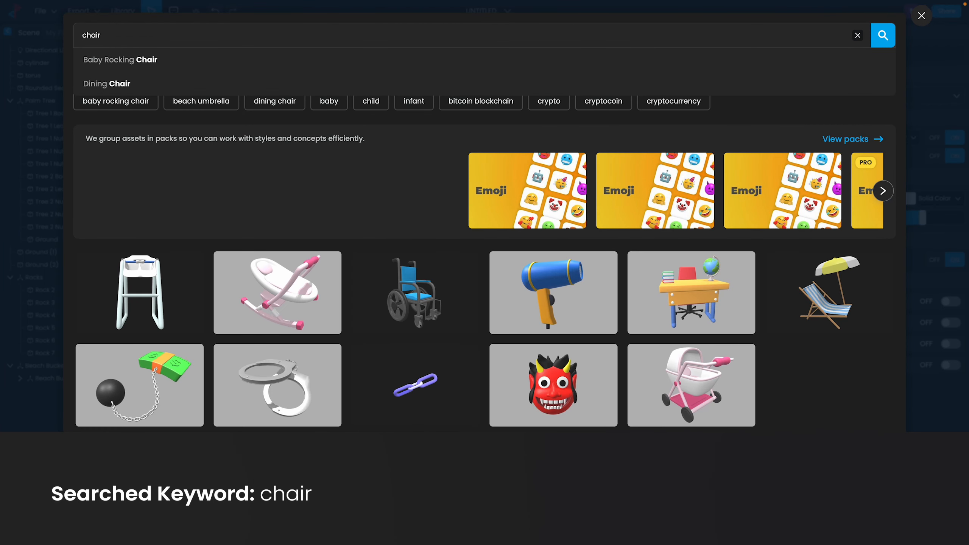
left_click(825, 292)
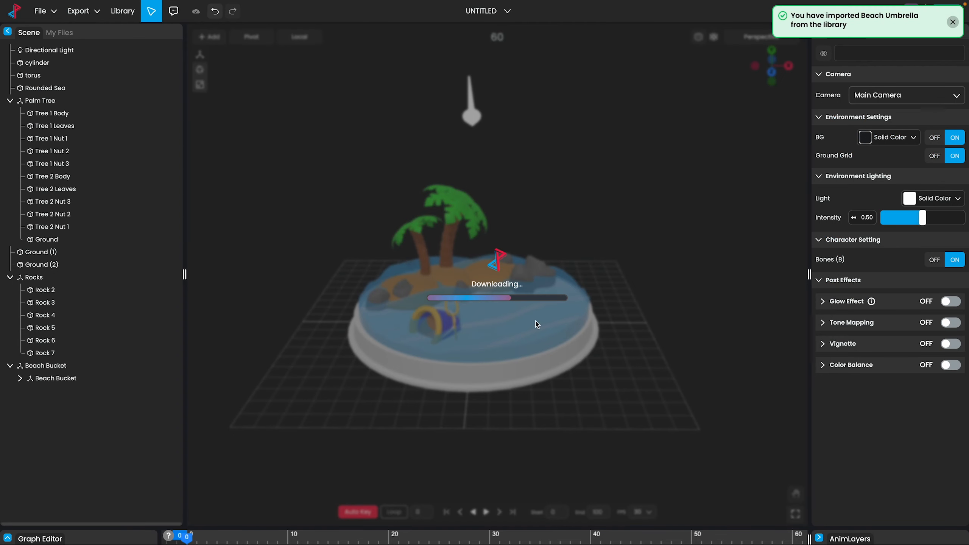
key("e")
left_click_drag(496, 348, 481, 332)
key("w")
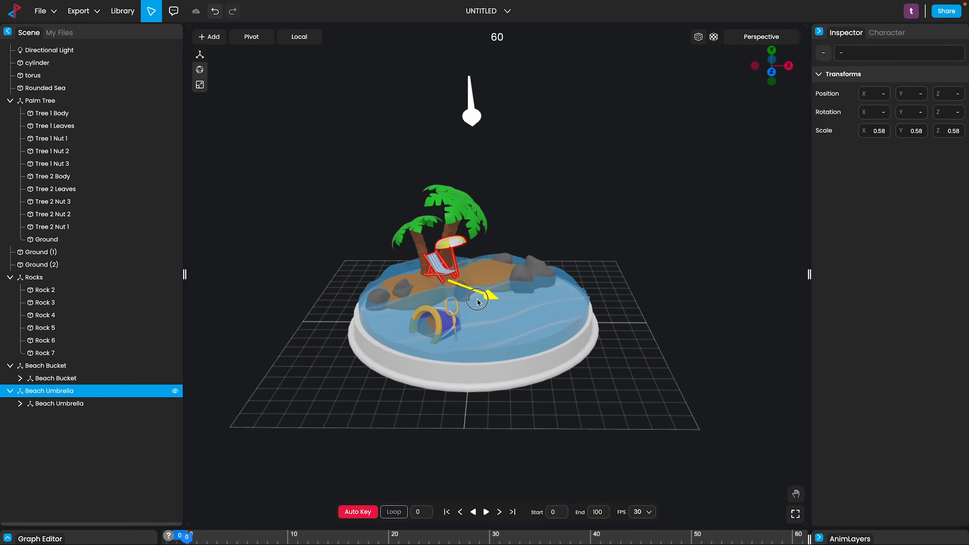
Position the beach chair and umbrella on the sand beside the palm trunks and clear the selection.
scroll(460, 259, "up", 5)
left_click_drag(341, 302, 367, 298)
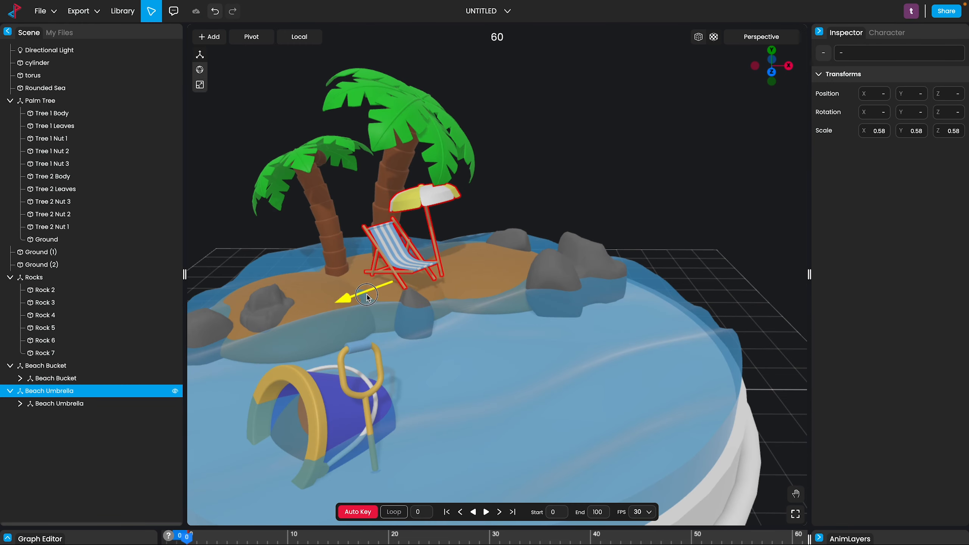
left_click_drag(443, 297, 426, 290)
left_click_drag(381, 210, 383, 221)
key("e")
left_click(242, 264)
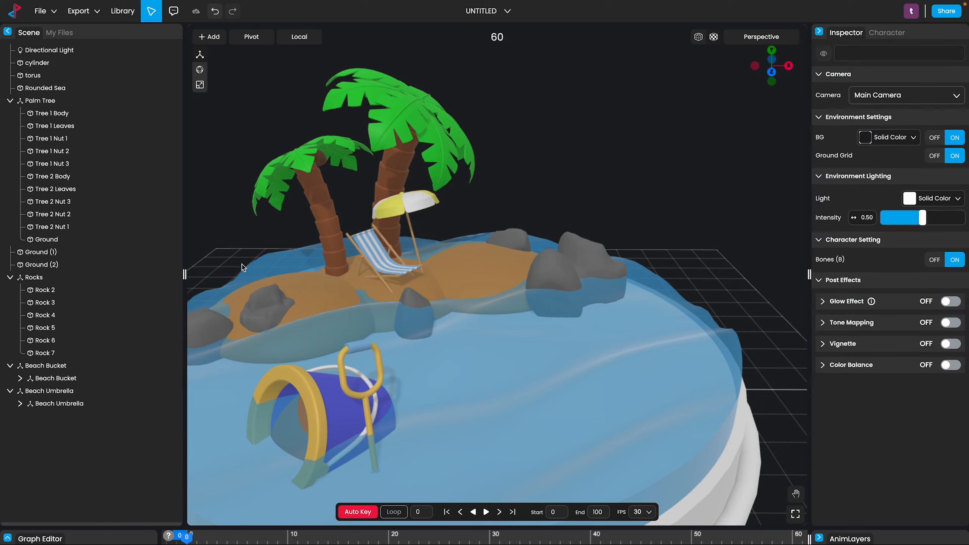
scroll(263, 261, "down", 5)
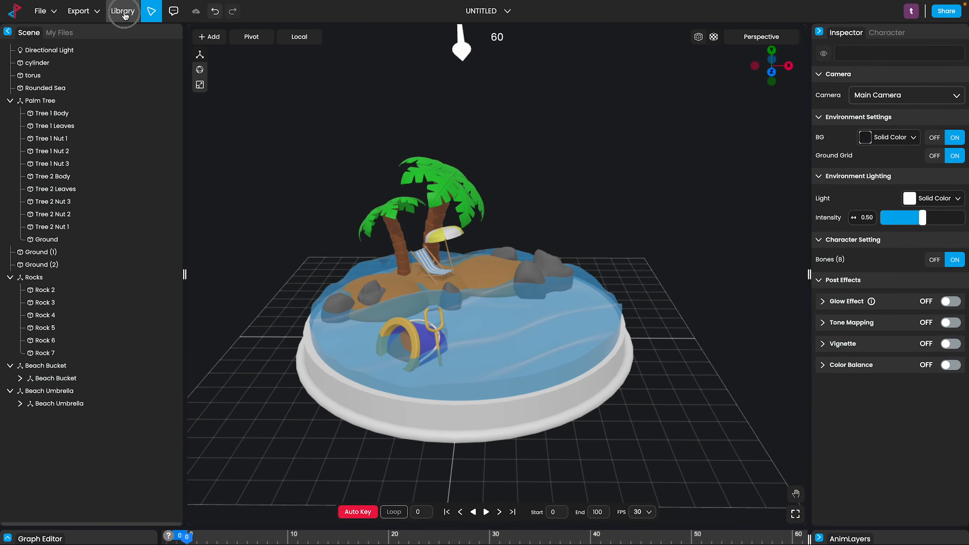
Search the model library for camper van and import the blue and white Camper Van.
left_click(123, 12)
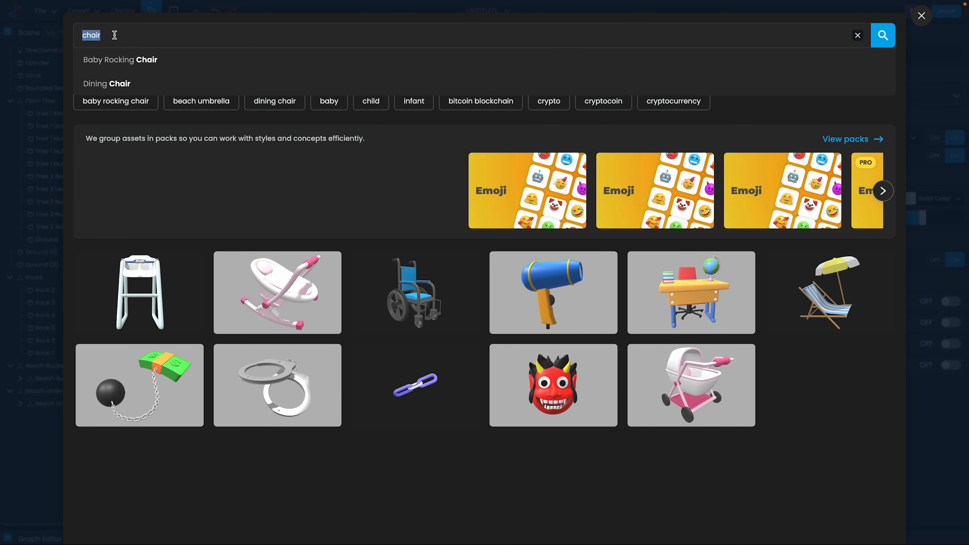
key("BackSpace")
type("camper ")
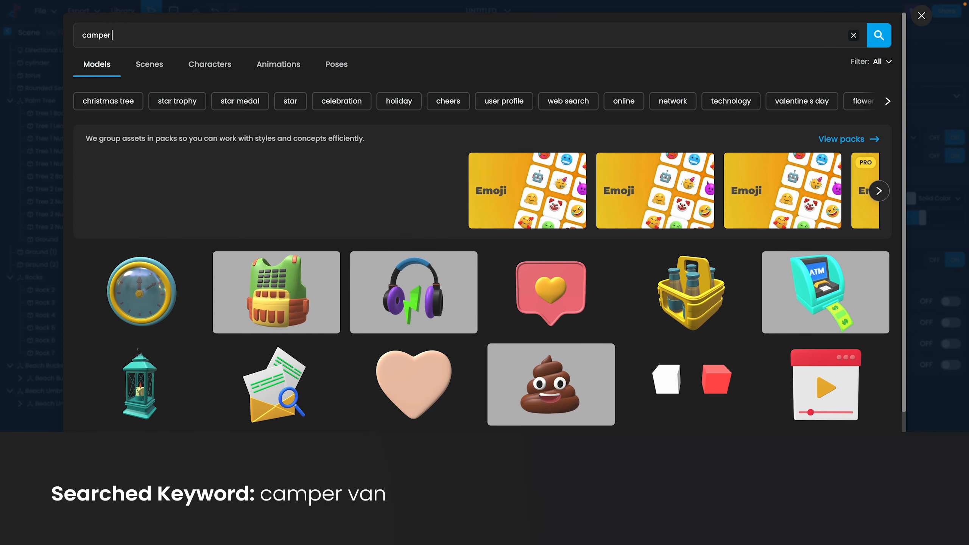
type("van")
left_click(277, 292)
Rotate and shrink the camper van and bring it toward the right sand mound.
key("e")
left_click_drag(489, 365, 447, 371)
key("w")
key("r")
left_click_drag(465, 288, 507, 275)
key("w")
key("e")
key("r")
Position the camper van on the sand between the beach chair and the large rocks.
scroll(507, 275, "up", 5)
key("w")
left_click_drag(521, 217, 520, 218)
left_click_drag(484, 272, 482, 276)
mouse_move(546, 324)
left_mouse_down()
mouse_move(491, 331)
mouse_move(542, 328)
left_mouse_up()
left_click_drag(489, 225, 489, 233)
left_click_drag(528, 324, 450, 330)
Shrink the camper van to 0.41 scale and adjust its height so the wheels rest on the sand.
key("r")
left_click_drag(582, 299, 560, 320)
key("e")
key("w")
left_click_drag(580, 250, 579, 246)
left_click_drag(473, 364, 591, 358)
scroll(540, 302, "up", 5)
scroll(533, 316, "down", 7)
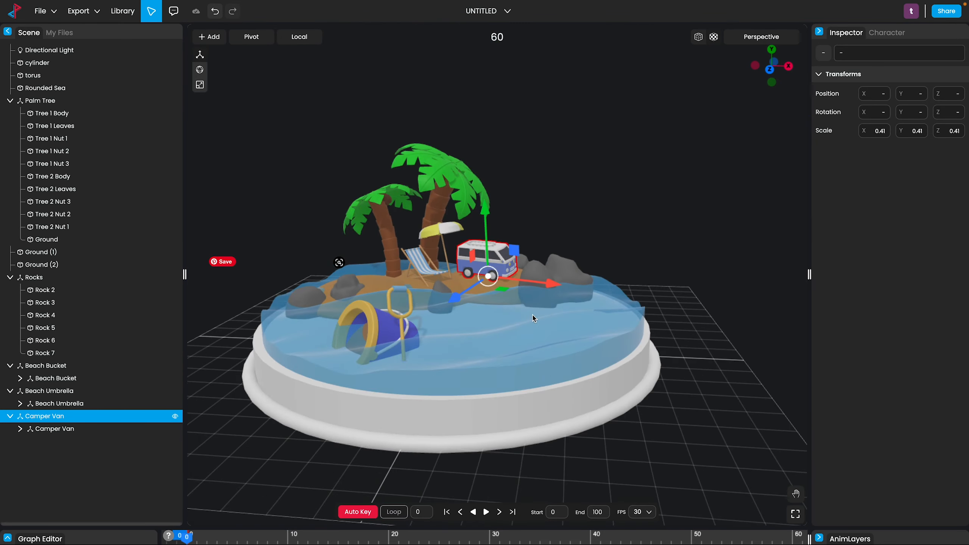
Search the model library for coconuts and import the Coconut Drink.
left_click_drag(523, 396, 521, 395)
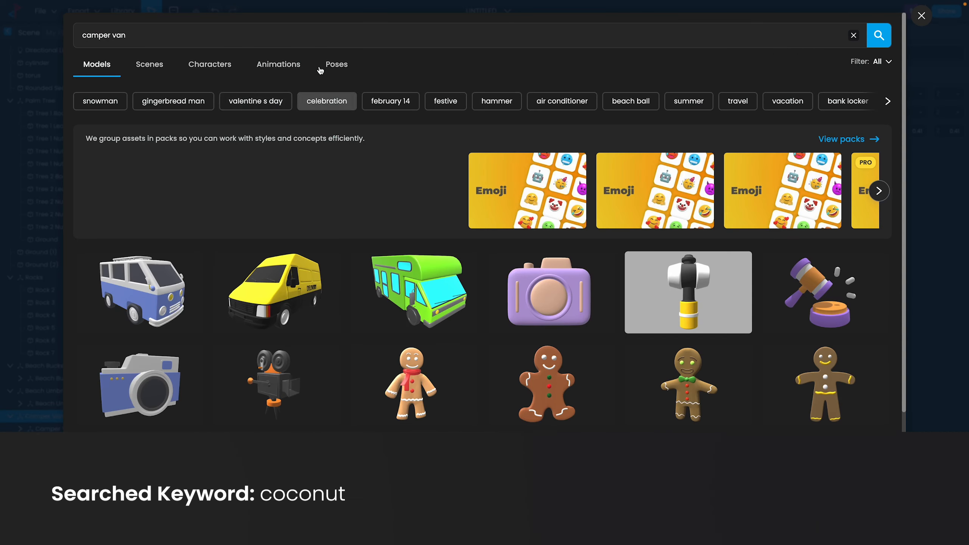
left_click(259, 40)
type("coconut")
key("Return")
type("s")
left_click(140, 308)
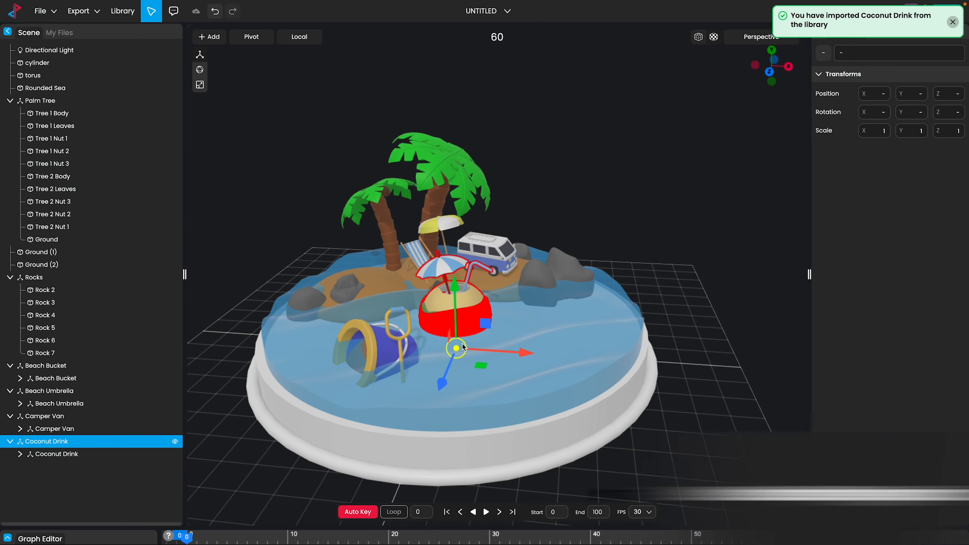
Shrink the coconut drink to 0.7 scale and move it onto the left sand mound beside the smaller palm.
key("e")
key("w")
key("r")
left_click_drag(457, 348, 435, 335)
key("w")
left_click_drag(456, 300, 456, 273)
left_click_drag(455, 345, 367, 240)
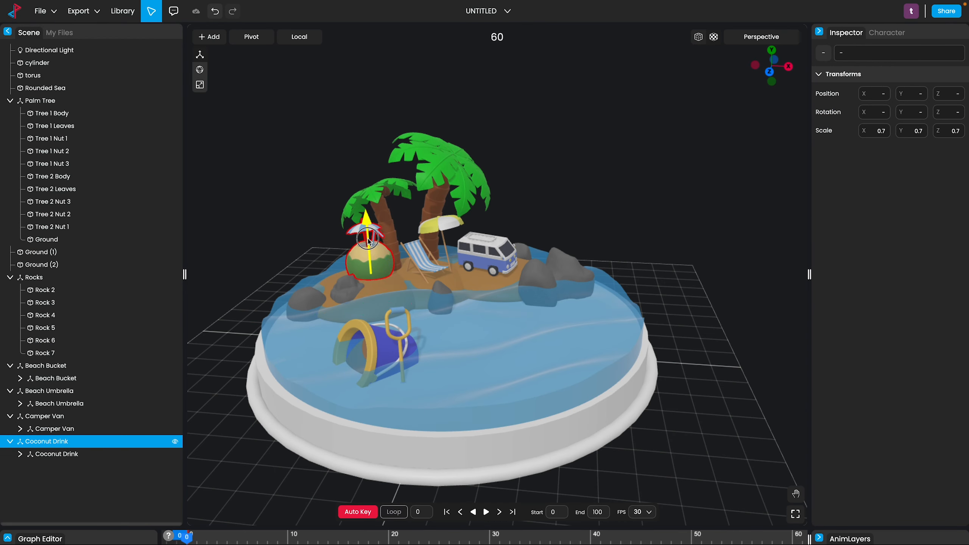
Reduce the coconut drink to 0.58 scale, adjust its orientation on the sand and clear the selection.
key("e")
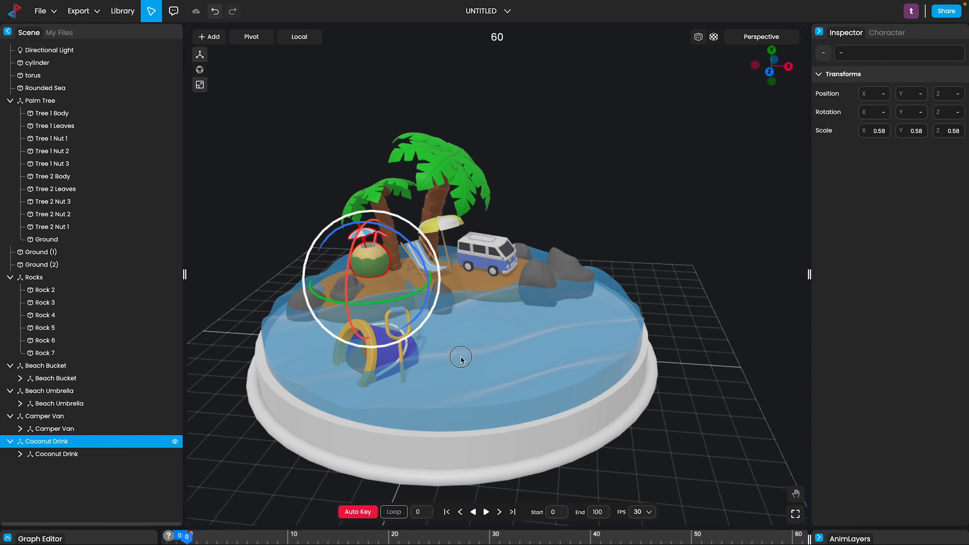
left_click_drag(421, 265, 417, 231)
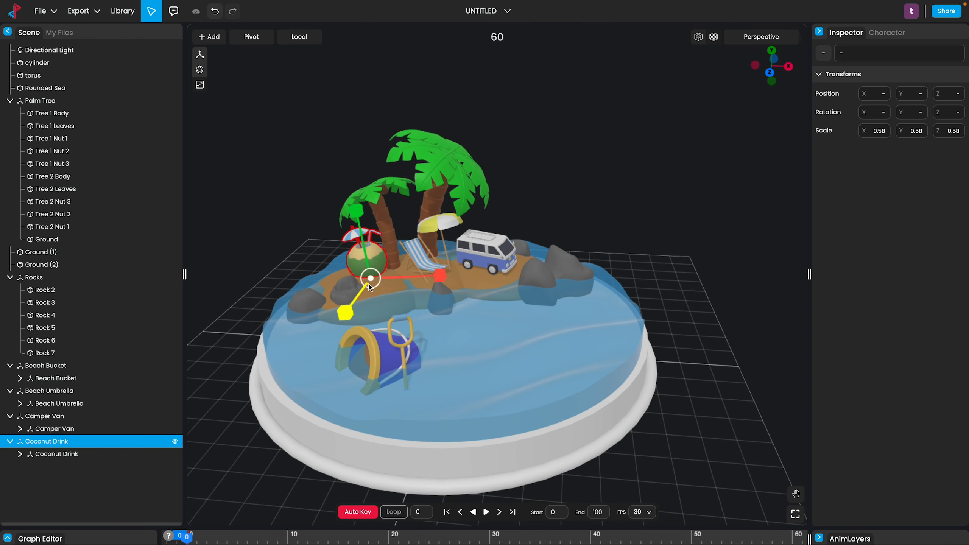
left_click(389, 294)
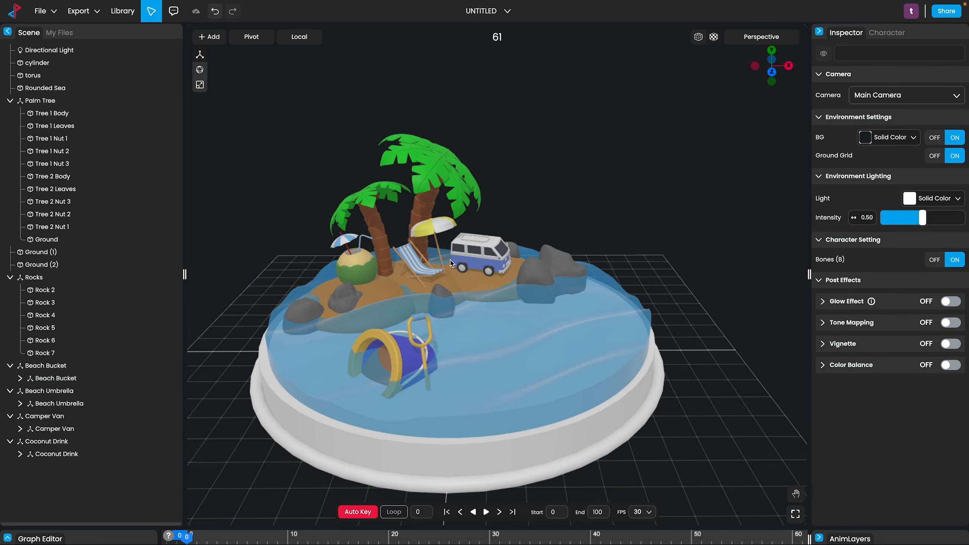
Search the model library for surf and import the Surf Board pair.
scroll(493, 322, "down", 2)
right_click_drag(498, 323, 489, 333)
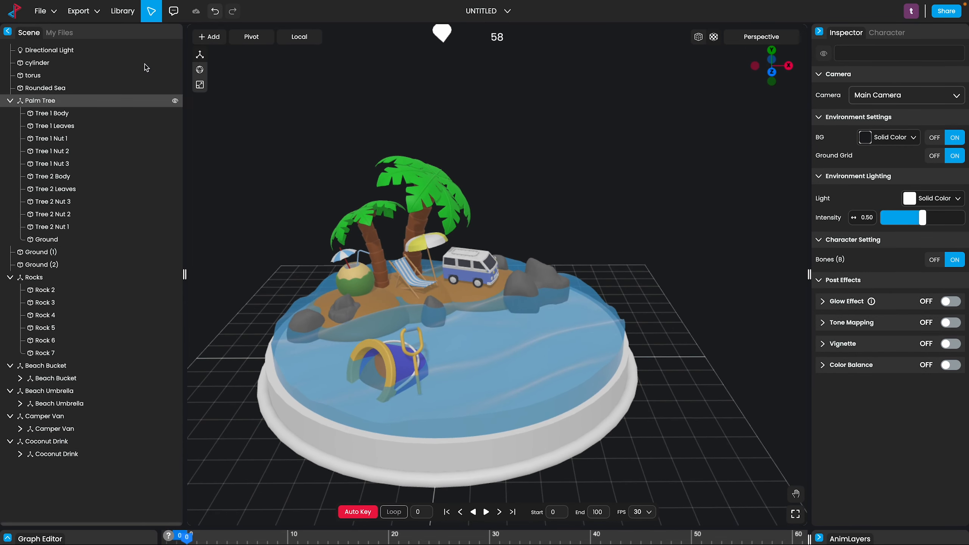
left_click(122, 11)
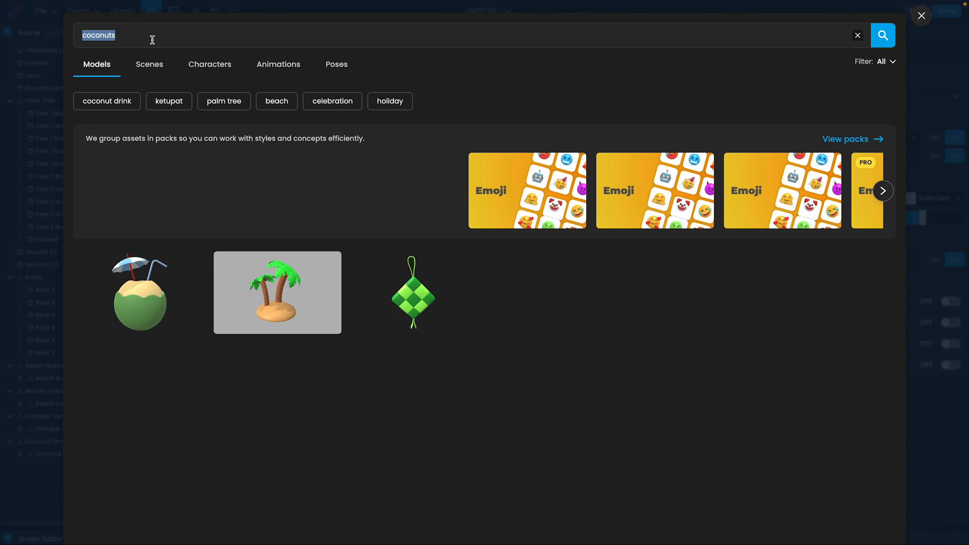
key("BackSpace")
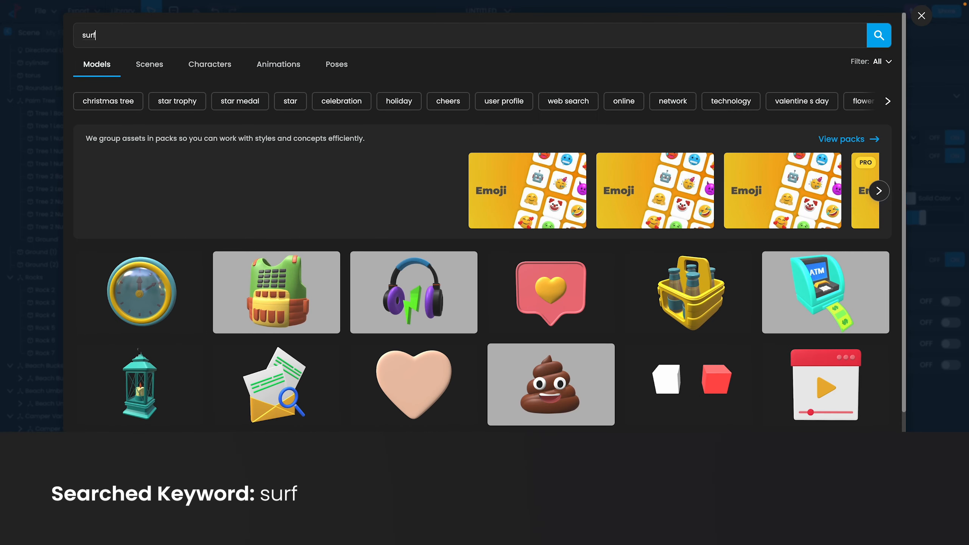
key("Return")
left_click(145, 296)
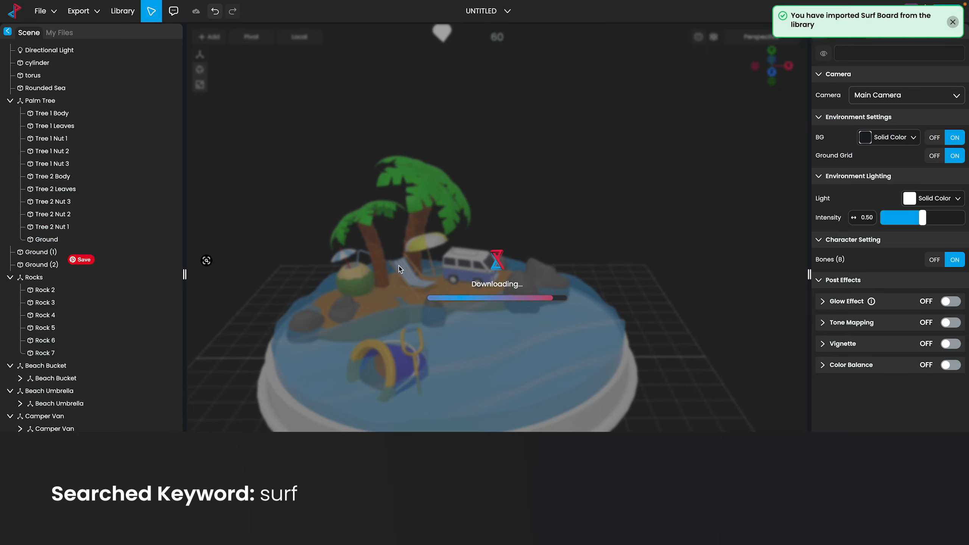
Move the surfboards behind the rocks next to the camper van, and rotate and shrink them to fit.
left_click_drag(457, 338, 490, 229)
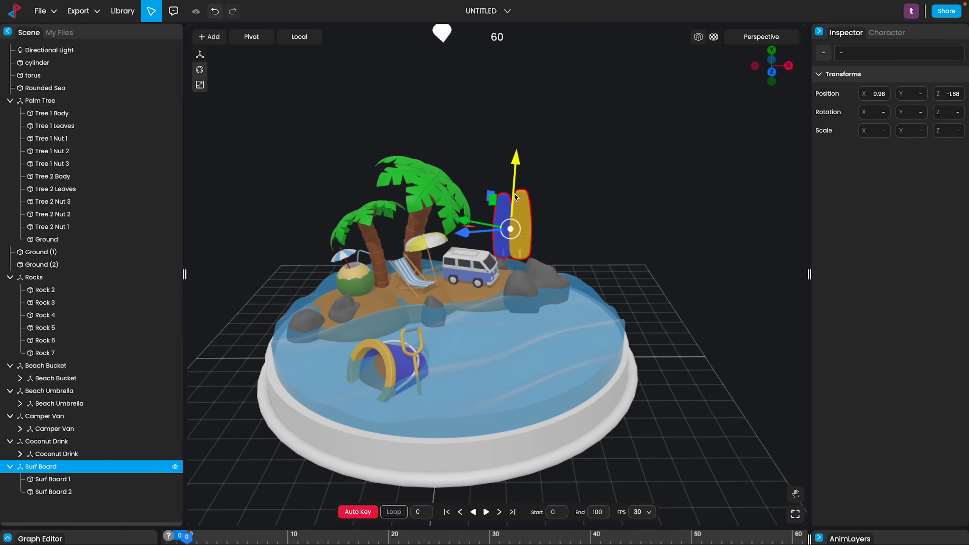
left_click_drag(566, 310, 569, 322)
key("e")
left_click_drag(495, 268, 488, 266)
key("r")
Tilt the orange Surf Board 1 so it leans toward the rocks, and clear the selection.
left_click(512, 255)
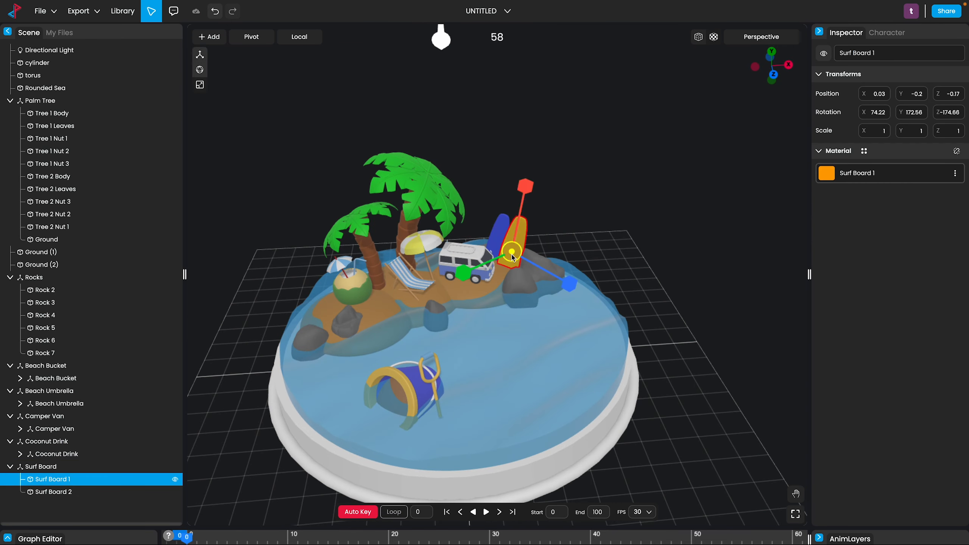
key("e")
left_click_drag(547, 225, 559, 247)
left_click_drag(538, 356, 537, 335)
key("w")
key("Escape")
mouse_move(580, 419)
left_mouse_down()
mouse_move(581, 372)
mouse_move(579, 401)
mouse_move(588, 404)
left_mouse_up()
Select the whole Beach Bucket group, adjust its height in the sea, and clear the selection.
left_click(430, 329)
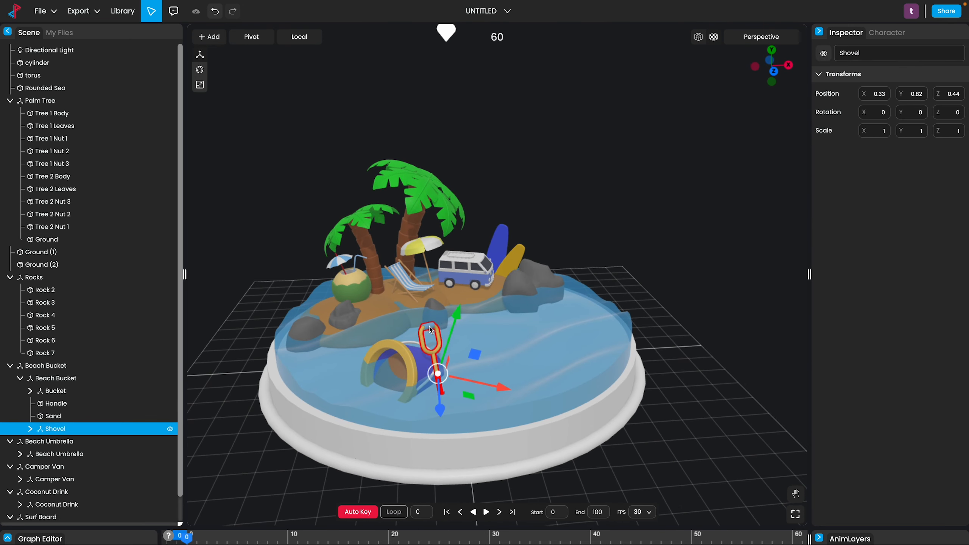
left_click(654, 427)
left_click_drag(653, 426, 644, 427)
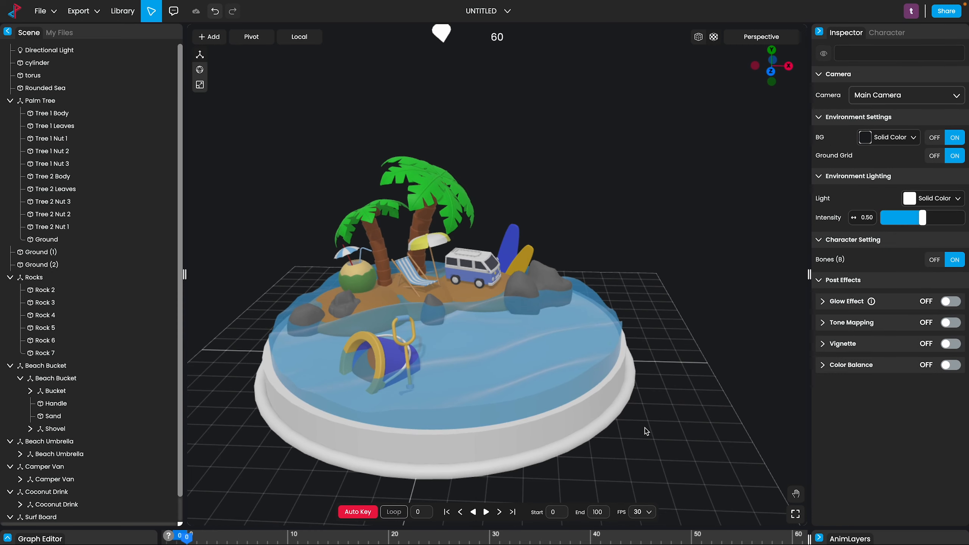
left_click(376, 378)
left_click(106, 366)
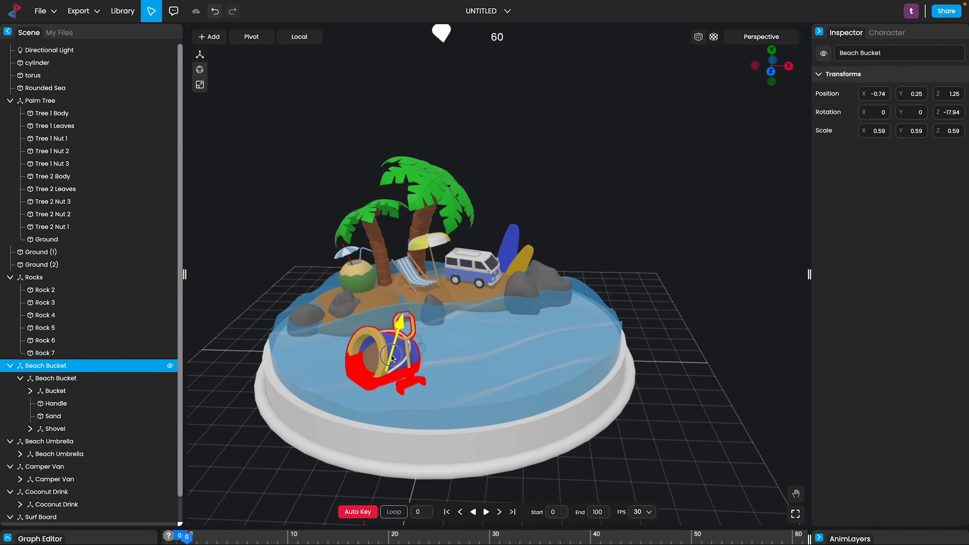
left_click_drag(629, 424, 636, 419)
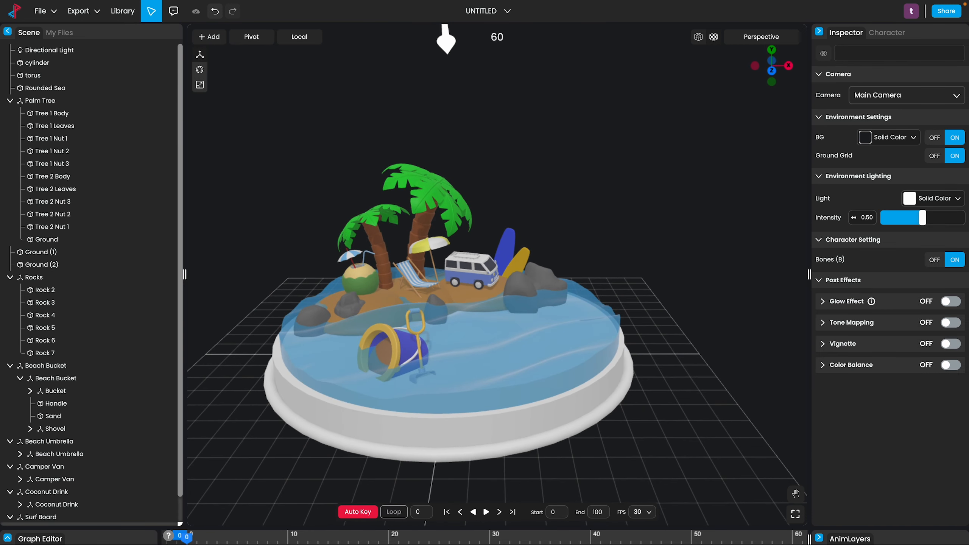
Import the Sailing boat from the boat models in the library and rotate it to a new heading.
left_click(116, 16)
left_click(155, 392)
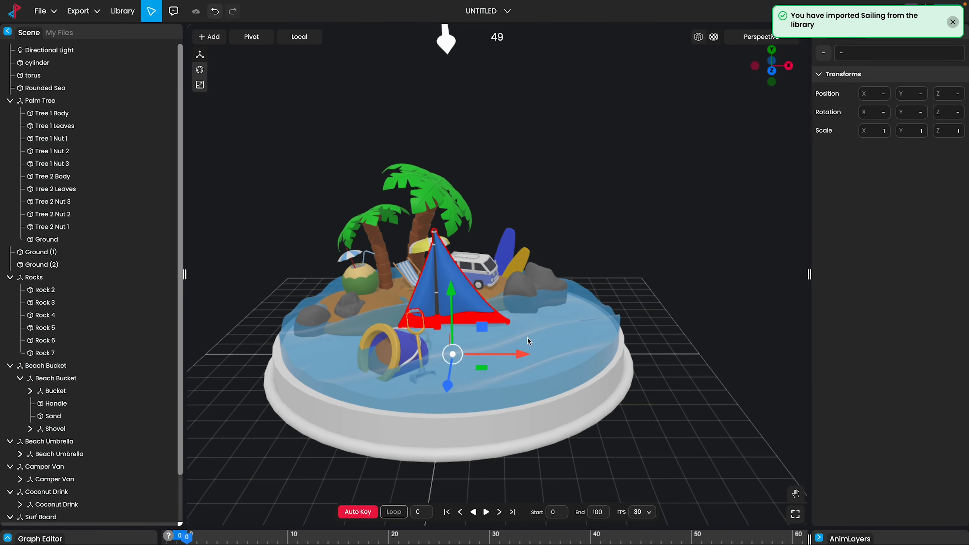
key("e")
left_click_drag(482, 380, 246, 380)
left_click_drag(468, 383, 553, 320)
Move the sailboat onto the open water beside the beach bucket and scale it to 0.71.
key("w")
left_click_drag(451, 309, 450, 285)
left_click_drag(493, 334, 521, 389)
key("r")
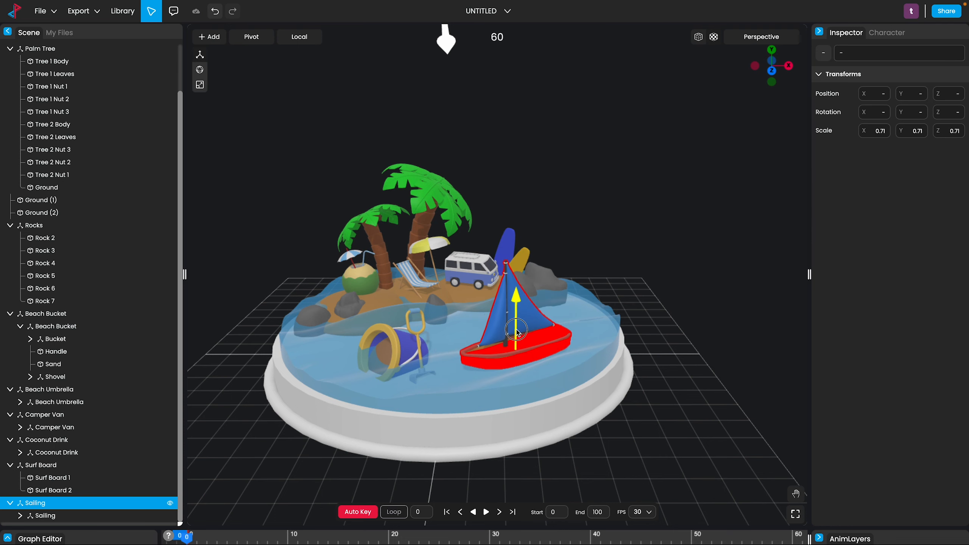
left_click_drag(516, 331, 519, 315)
Turn the sailboat to about 43.85° around Y and fine-tune its position and height on the water near the rocks.
left_click(389, 418)
left_click(481, 335)
left_click_drag(520, 303, 521, 304)
left_click_drag(580, 389, 561, 370)
left_click_drag(487, 272, 488, 277)
left_click_drag(527, 360, 529, 366)
key("e")
left_click_drag(505, 351, 532, 350)
left_click_drag(507, 390, 504, 416)
key("w")
left_click_drag(549, 339, 571, 326)
left_click_drag(565, 367, 574, 361)
Select the Beach Bucket group again and shift it slightly in the water.
left_click(400, 357)
left_click(61, 317)
left_click_drag(408, 395, 415, 399)
Adjust the height of the Rounded Sea slightly and clear the selection.
left_click(497, 365)
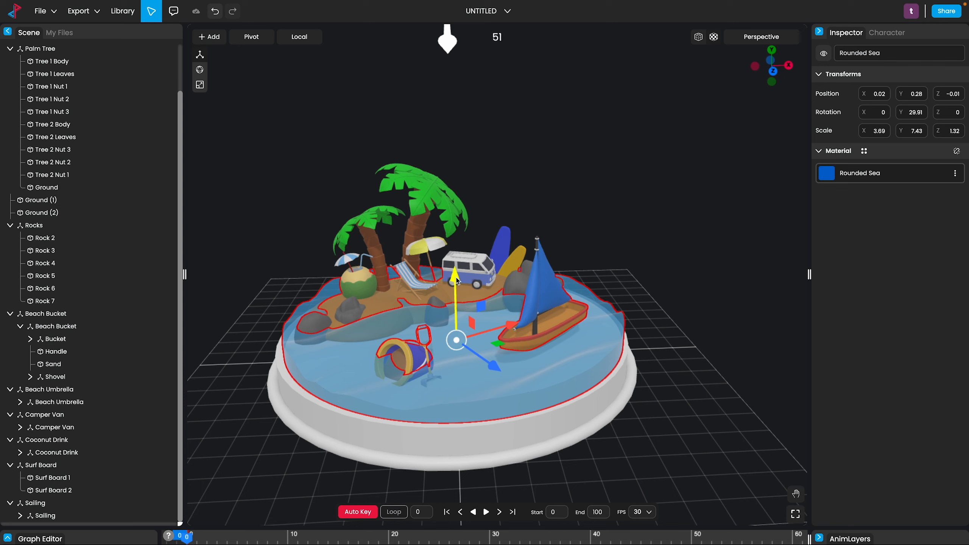
left_click_drag(456, 286, 456, 285)
left_click(644, 415)
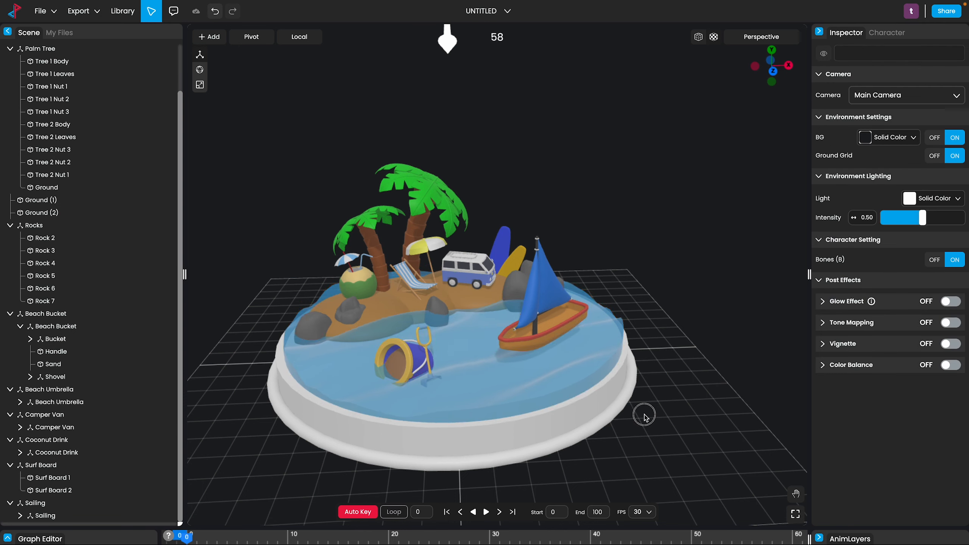
Lower the Sailing group to about Y 0.65 so the hull sits in the water.
left_click_drag(644, 415, 615, 395)
left_click(503, 296)
left_click(73, 503)
left_click_drag(503, 268, 502, 275)
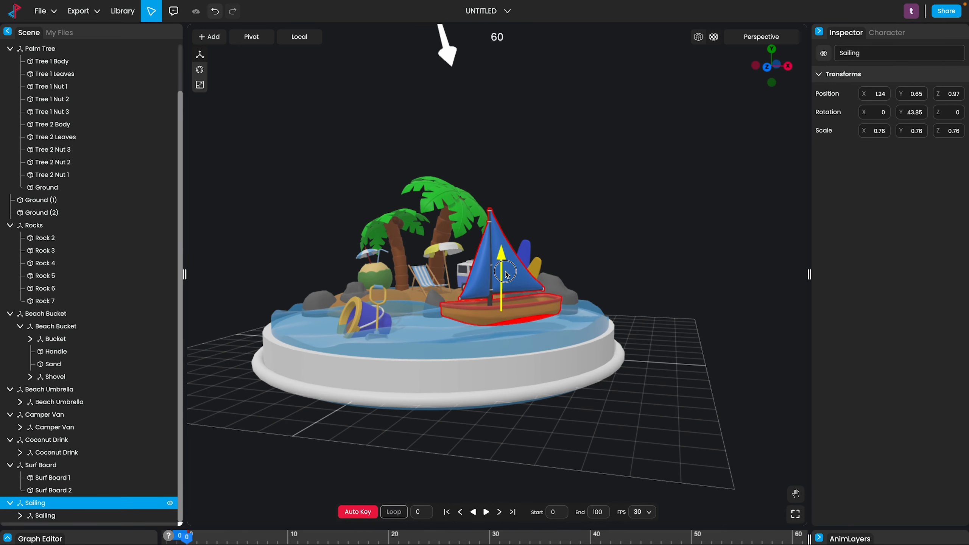
Lower the Rounded Sea to about Y 0.18, rotate it to about 34.61° around Y, and deselect it.
left_click_drag(404, 389, 433, 409)
left_click(468, 375)
key("e")
mouse_move(471, 371)
left_mouse_down()
mouse_move(459, 370)
mouse_move(476, 369)
left_mouse_up()
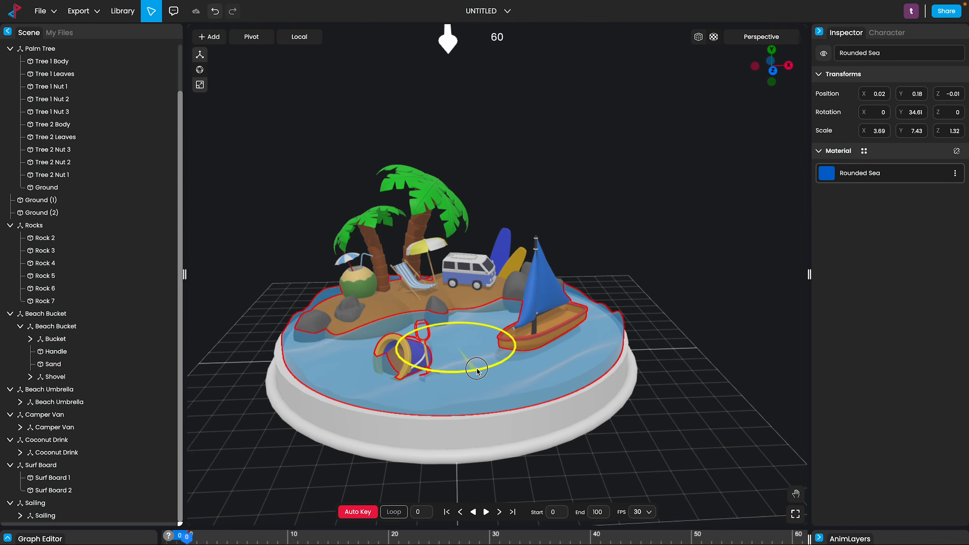
left_click(586, 450)
Reposition and slightly turn the sailboat so it floats in front of the rocks, and clear the selection.
left_click_drag(586, 450, 572, 430)
left_click(509, 304)
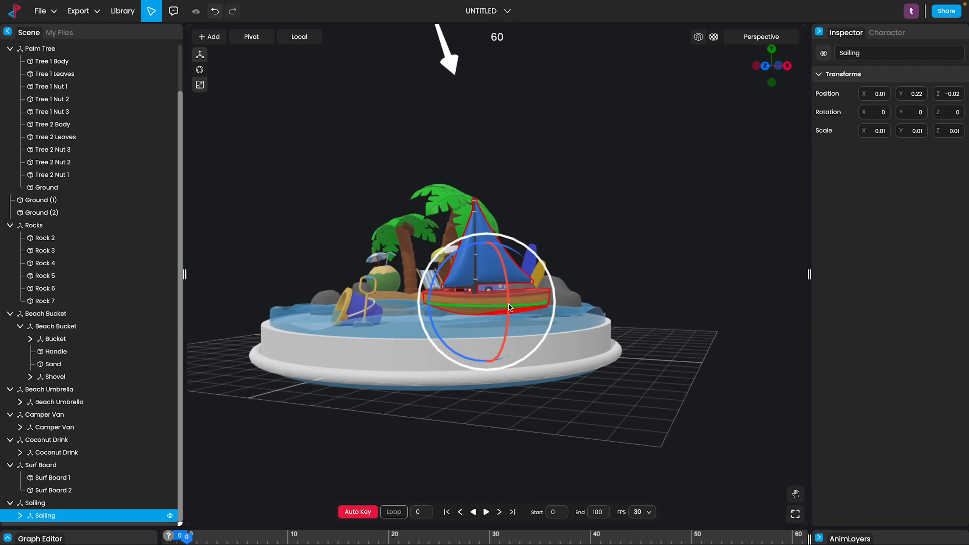
left_click(509, 305)
key("w")
left_click_drag(529, 316, 544, 315)
left_click_drag(439, 369, 458, 397)
key("e")
mouse_move(535, 380)
left_mouse_down()
mouse_move(513, 374)
mouse_move(526, 372)
left_mouse_up()
key("w")
left_click_drag(589, 354, 572, 365)
left_click(607, 416)
left_click_drag(637, 458, 645, 431)
left_click(667, 378)
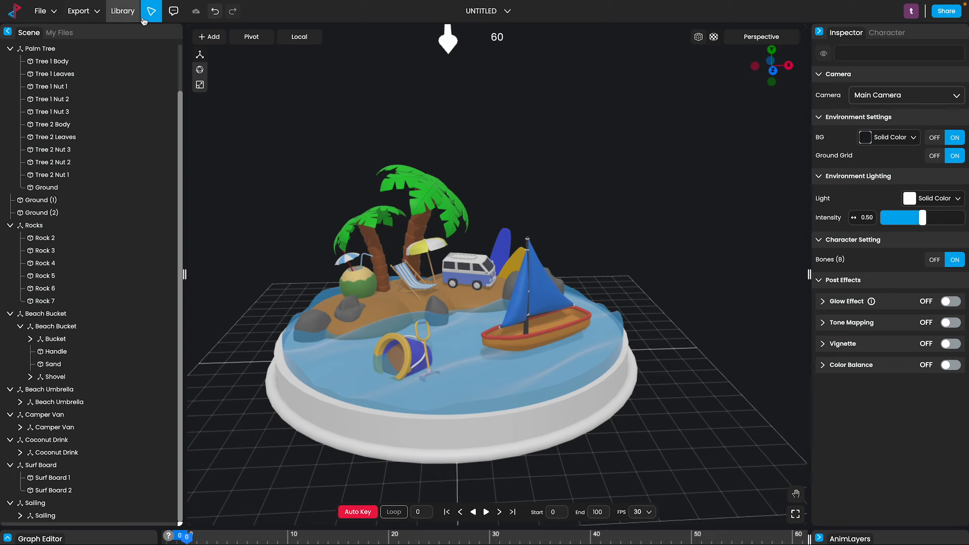
Search the model library for starfish and import the starfish model.
left_click(130, 18)
left_click(155, 41)
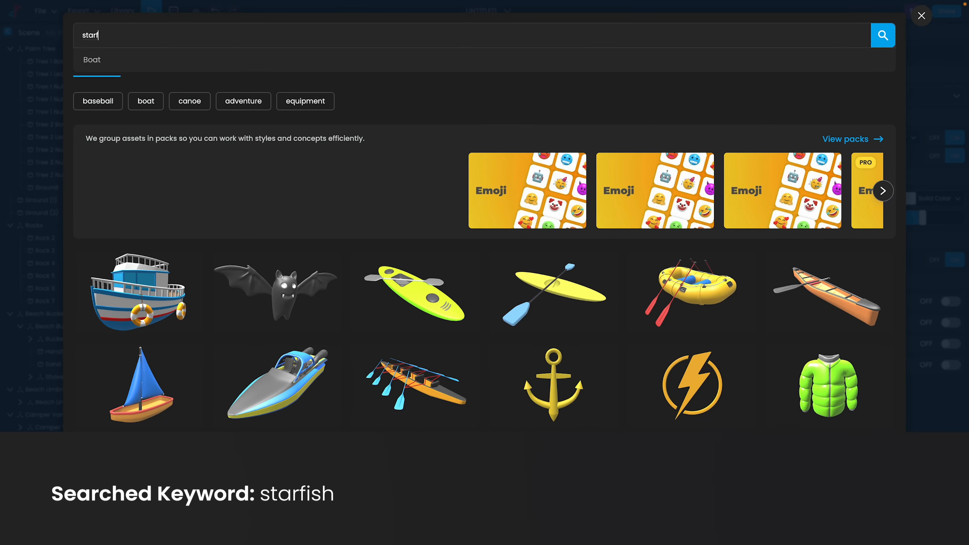
type("ish")
key("Return")
left_click(139, 310)
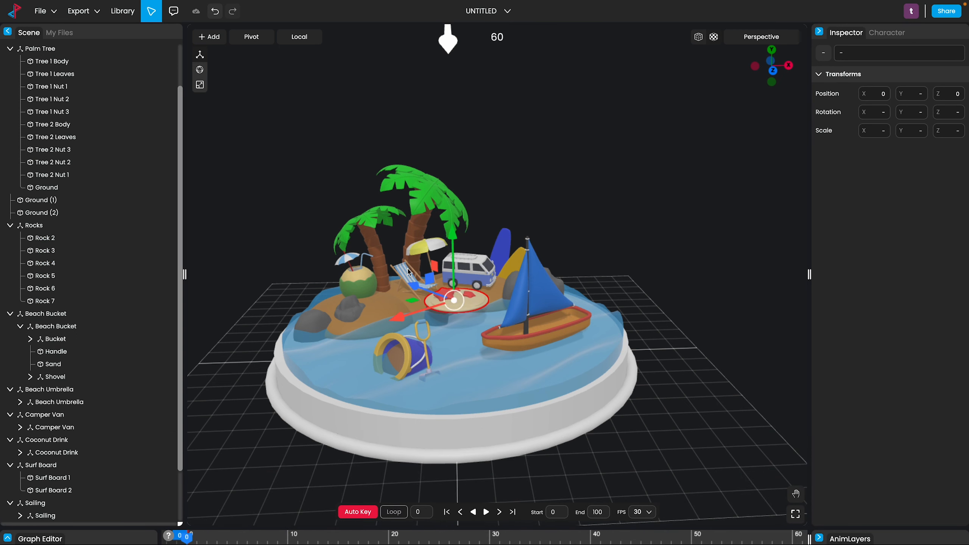
Delete the round sand base from the starfish model and select the Starfish group.
scroll(41, 482, "down", 3)
left_click(49, 502)
left_click(50, 515)
left_click(59, 481)
key("Delete")
left_click(50, 478)
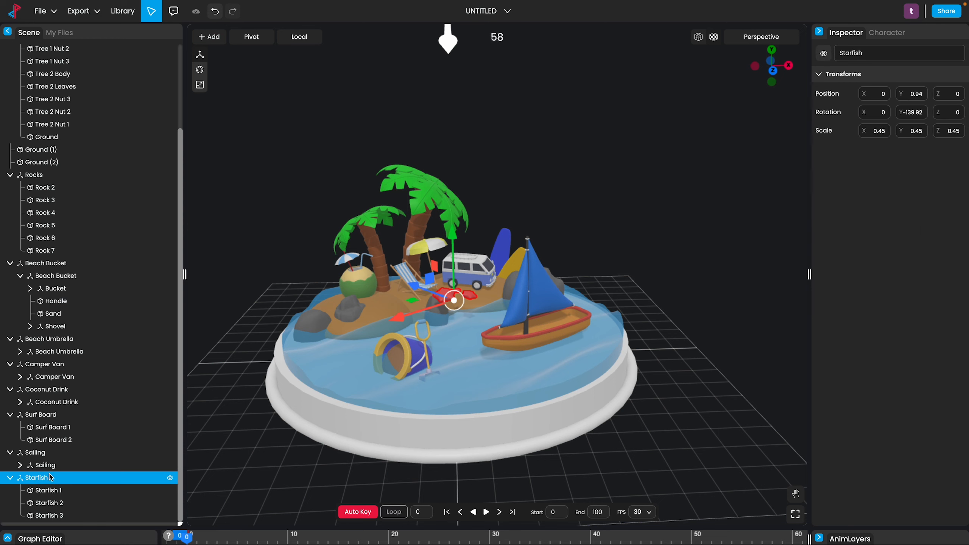
Move the Starfish group onto the sand between the beach chair and the front rock.
scroll(398, 325, "up", 3)
key("w")
left_click_drag(369, 310, 366, 332)
left_click_drag(359, 298, 399, 317)
key("e")
key("w")
left_click_drag(367, 295, 366, 296)
Tilt the Starfish group to follow the slope of the sand and fine-tune its placement.
key("e")
left_click_drag(329, 377, 324, 373)
left_click_drag(500, 339, 541, 298)
left_click(383, 316)
key("e")
left_click_drag(332, 286, 318, 300)
key("w")
left_click_drag(559, 317, 496, 346)
Duplicate the Starfish group, placing the copy in front of the camper van, rotated and scaled to 0.2.
key("ctrl+d")
left_click_drag(418, 317, 455, 311)
key("e")
left_click_drag(475, 345, 458, 303)
key("r")
left_click_drag(489, 347, 525, 317)
key("e")
left_click_drag(468, 272, 455, 281)
key("w")
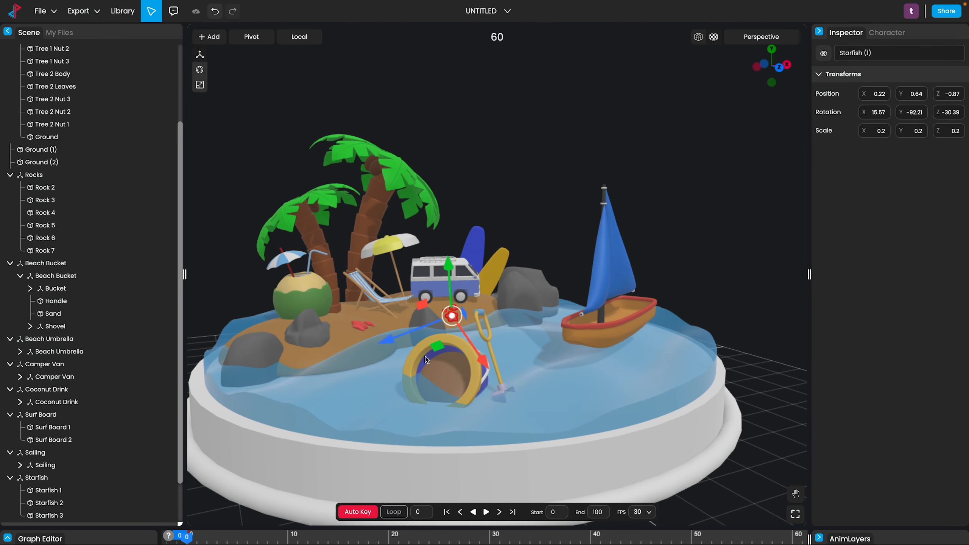
Settle the duplicated starfish onto the sand in front of the camper van and clear the selection.
left_click_drag(425, 356, 410, 374)
left_click(726, 262)
left_click(449, 310)
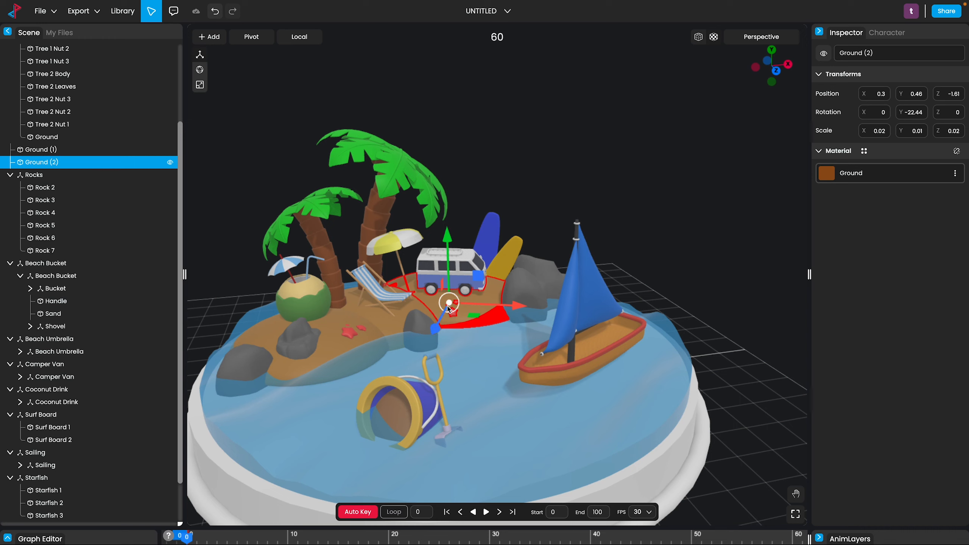
left_click(454, 319)
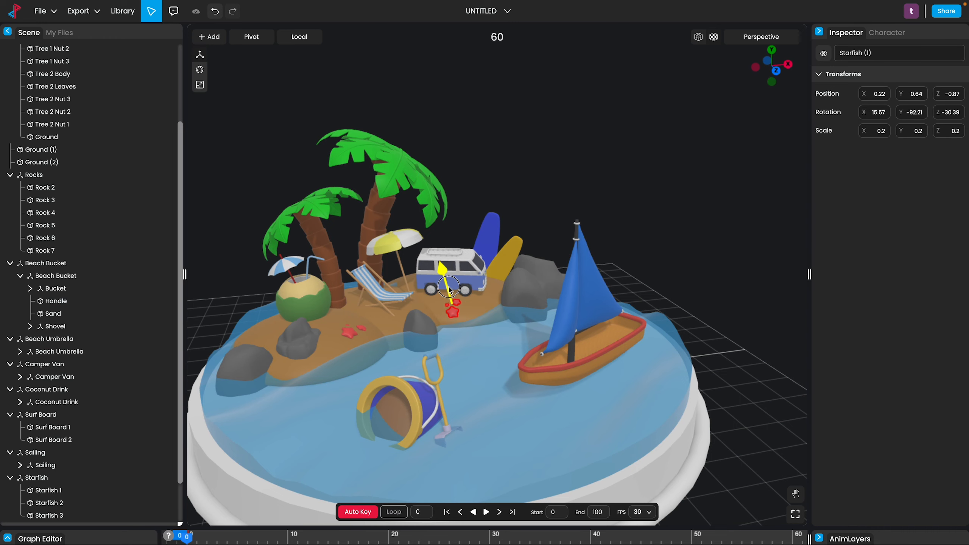
left_click(664, 287)
left_click_drag(664, 286, 703, 275)
left_click_drag(507, 285, 470, 299)
scroll(467, 293, "down", 3)
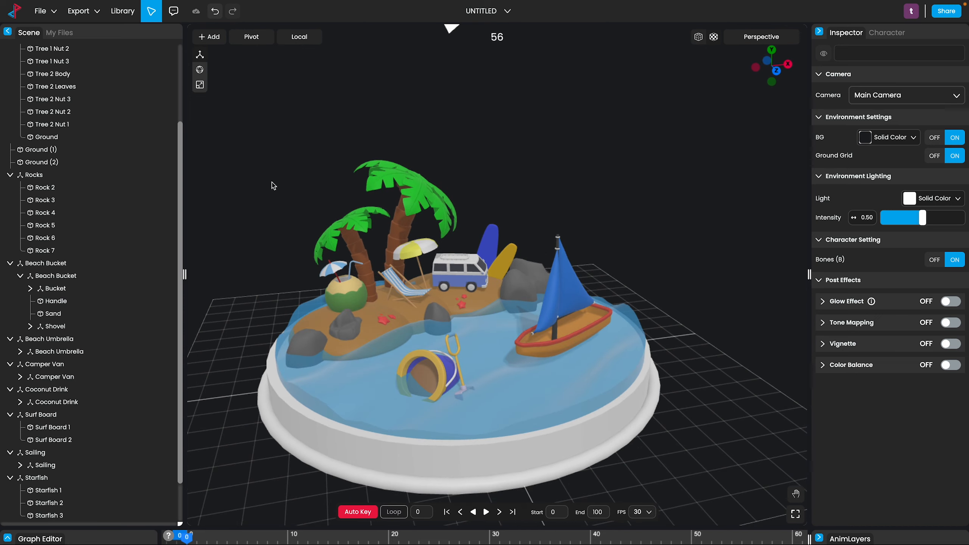
Search the model library for clouds and import the Bitcoin Cloud model.
left_click(122, 10)
key("BackSpace")
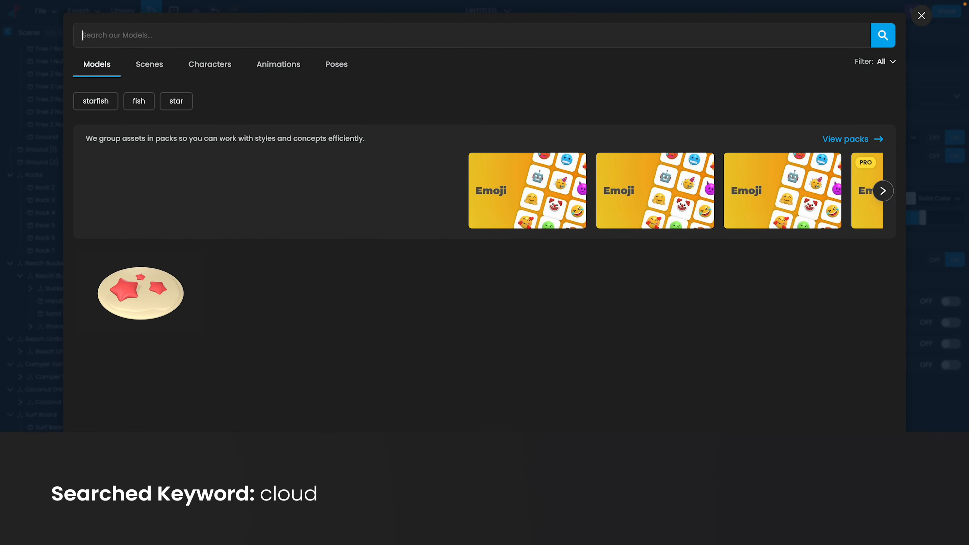
type("clouds")
key("Return")
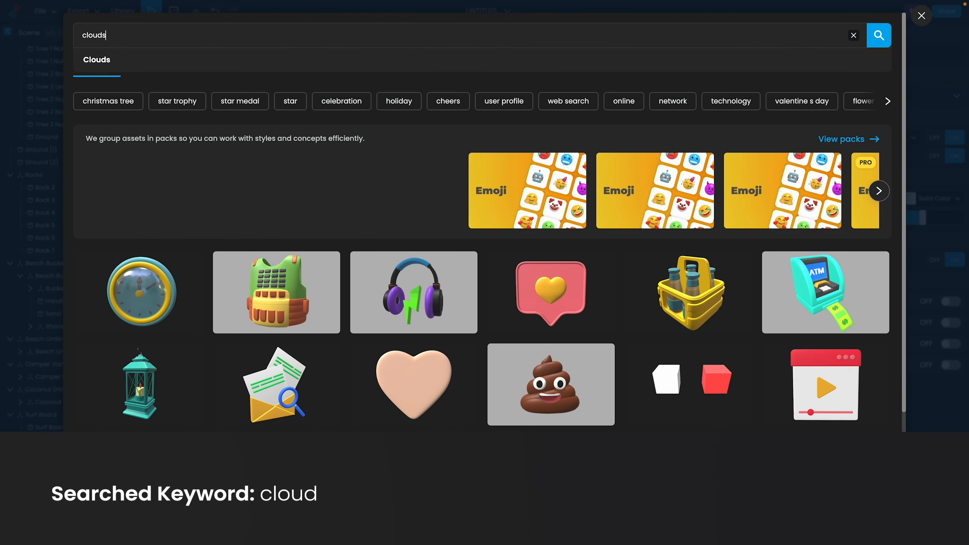
scroll(350, 211, "down", 3)
left_click(96, 60)
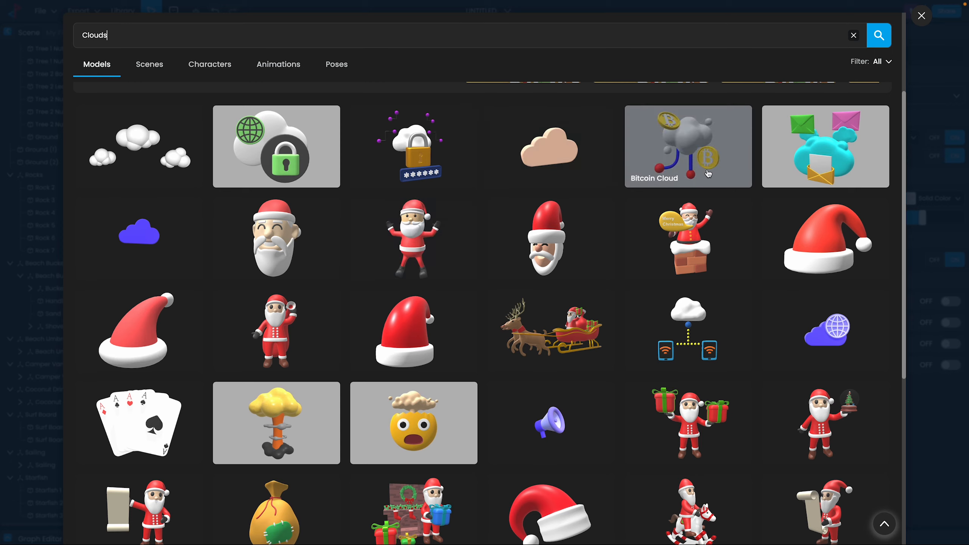
left_click(672, 159)
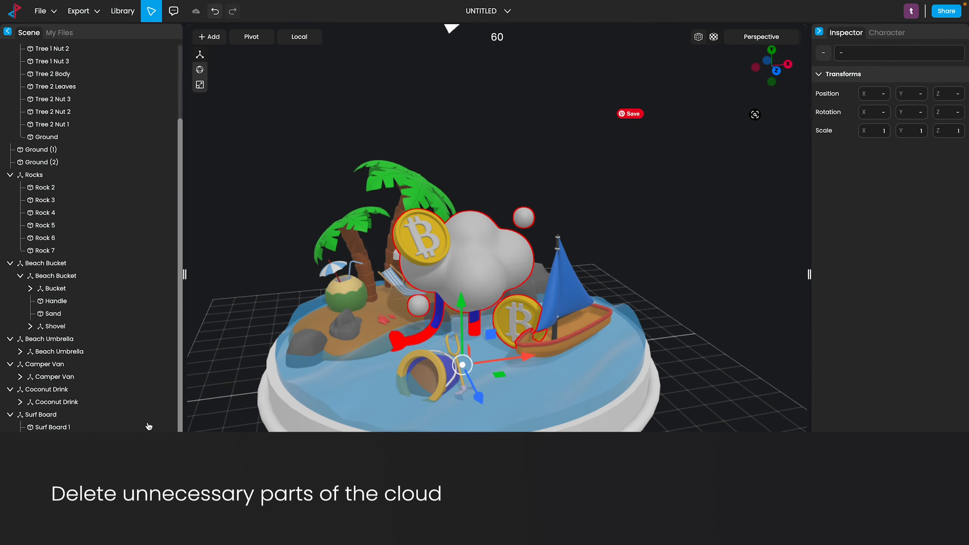
Delete both bitcoins, both cables and the upper loose sphere from the imported cloud.
scroll(149, 426, "down", 2)
scroll(68, 453, "down", 3)
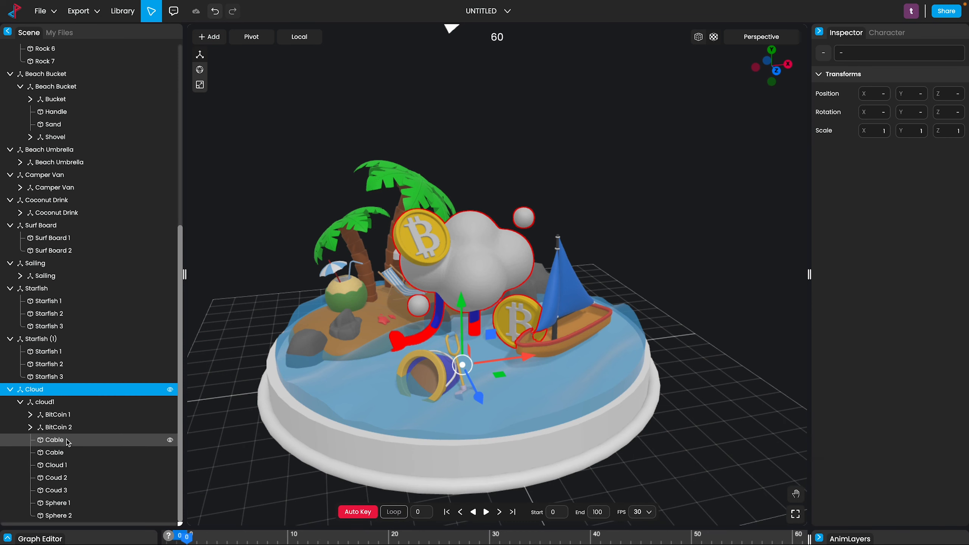
left_click(71, 415)
key("Delete")
left_click(61, 453)
key("Delete")
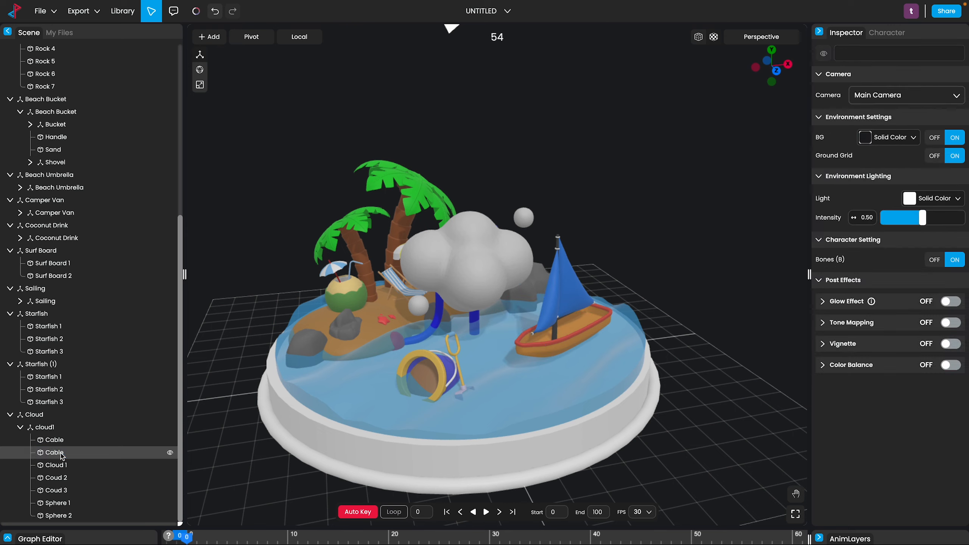
left_click(67, 443)
key("Delete")
left_click(67, 451)
key("Delete")
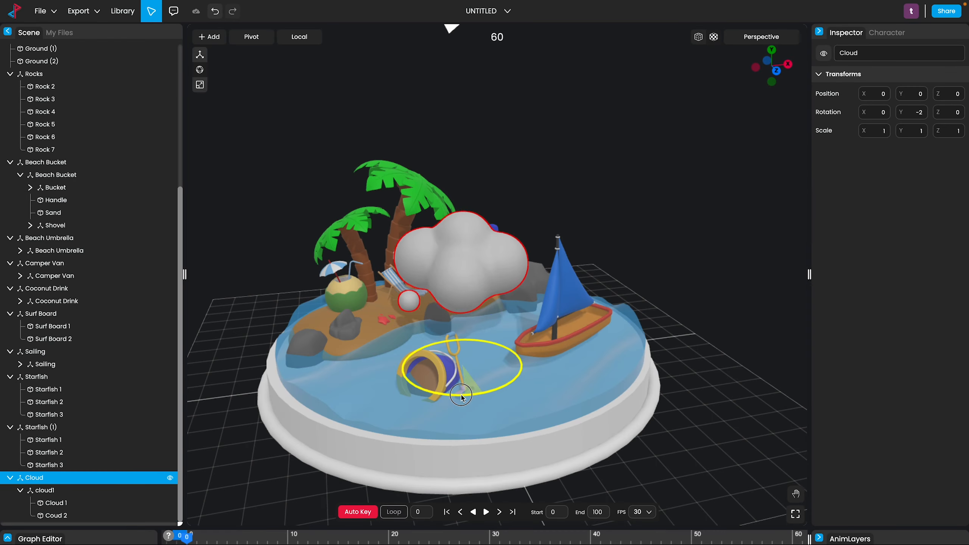
Rotate the Cloud group to about -31.57° around Y and delete the remaining small sphere.
left_click_drag(461, 398, 432, 393)
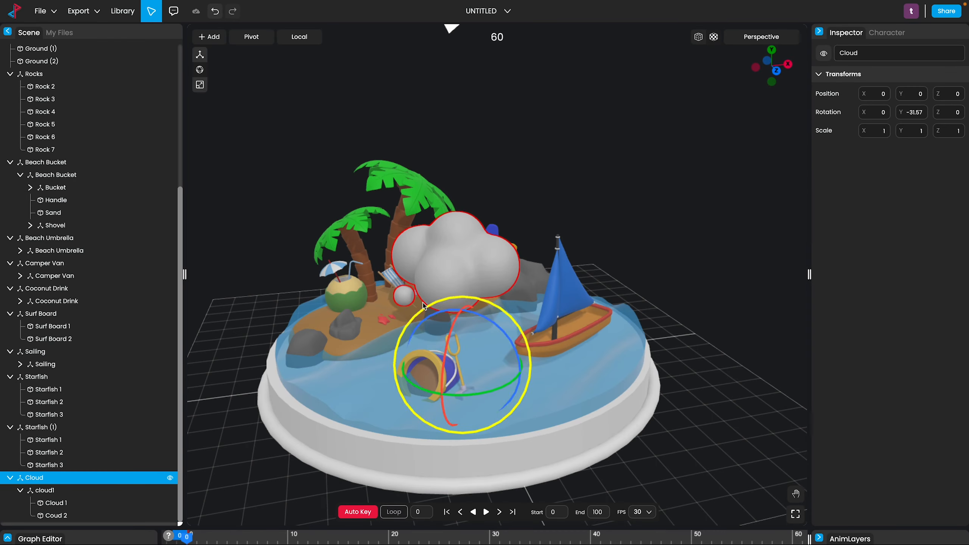
double_click(403, 296)
key("Delete")
Shrink the cloud and raise it into the sky above and behind the camper van.
key("r")
left_click(57, 490)
left_click_drag(462, 364, 465, 405)
key("w")
left_click_drag(461, 311, 461, 220)
left_click_drag(466, 270, 510, 228)
left_click_drag(549, 306, 514, 324)
Duplicate the cloud and make the copy smaller, rotated and placed lower beside the original.
key("ctrl+d")
key("w")
key("e")
left_click_drag(571, 231, 588, 305)
key("r")
key("e")
key("w")
mouse_move(638, 356)
left_mouse_down()
mouse_move(649, 353)
mouse_move(636, 352)
left_mouse_up()
left_click_drag(586, 229, 585, 247)
left_click_drag(603, 300, 552, 297)
Fine-tune the position of the clouds above the island and clear the selection.
left_click(542, 183)
mouse_move(602, 229)
left_mouse_down()
mouse_move(615, 233)
mouse_move(600, 229)
left_mouse_up()
left_click(655, 383)
scroll(667, 379, "down", 5)
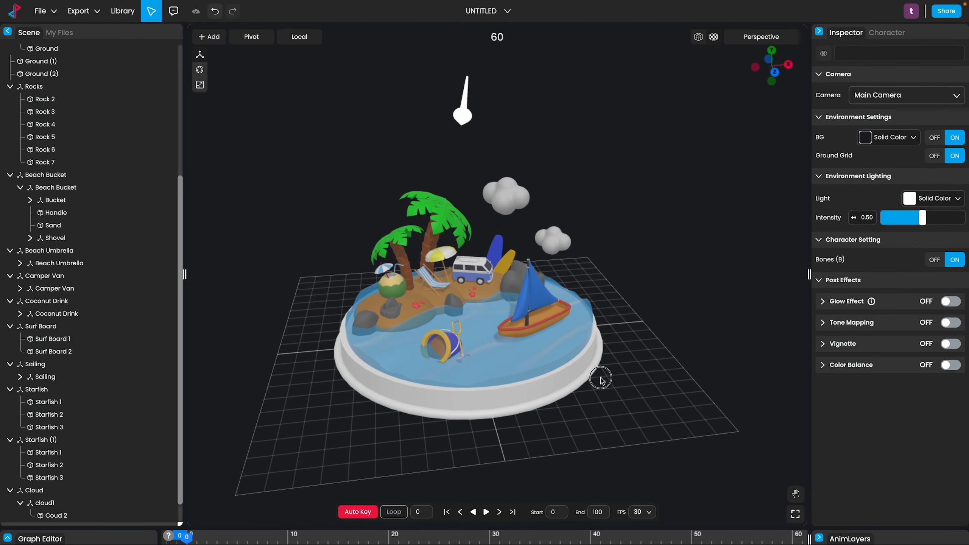
Turn off the ground grid and set the solid background colour to fff89e.
left_click(536, 316)
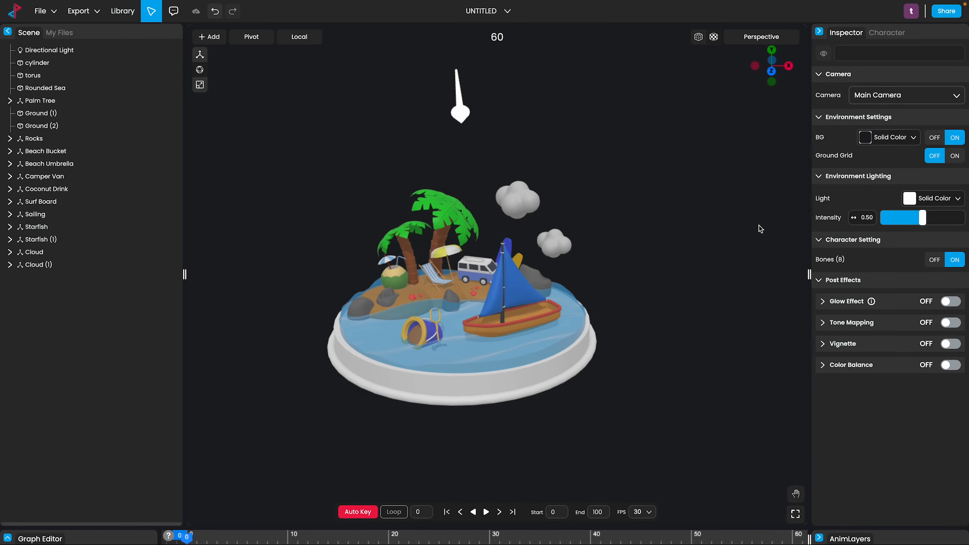
left_click(864, 137)
type("fff")
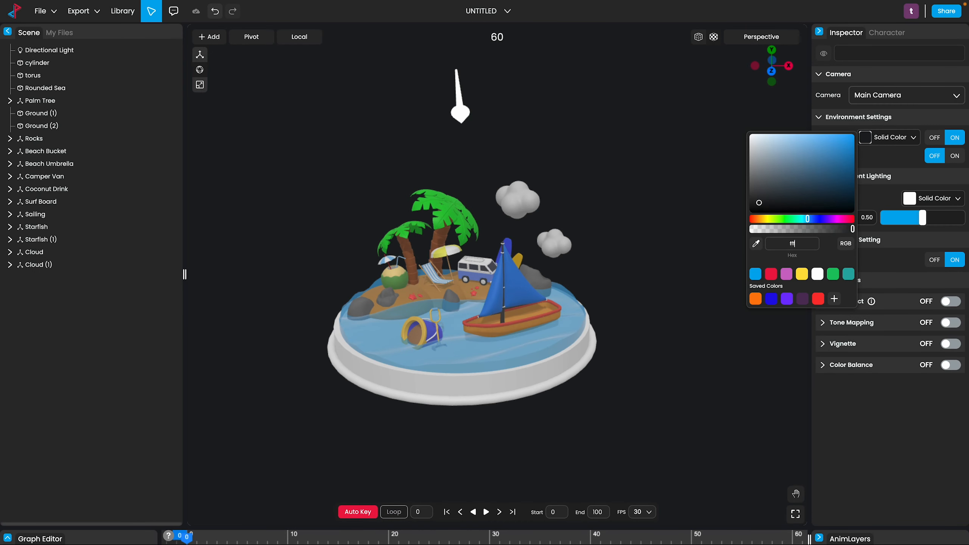
type("89e")
left_click(154, 364)
Set the Directional Light's intensity to 6.
left_click(58, 53)
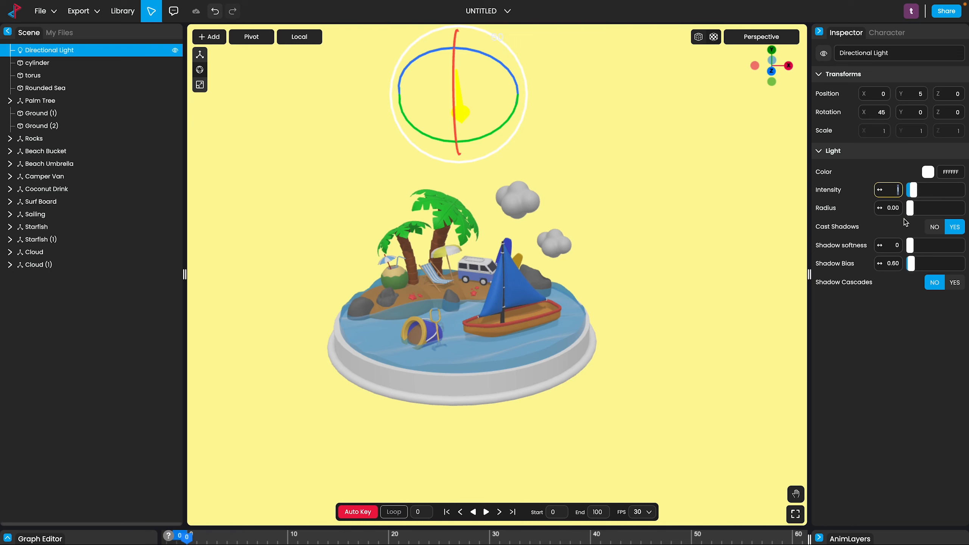
type("6")
key("Return")
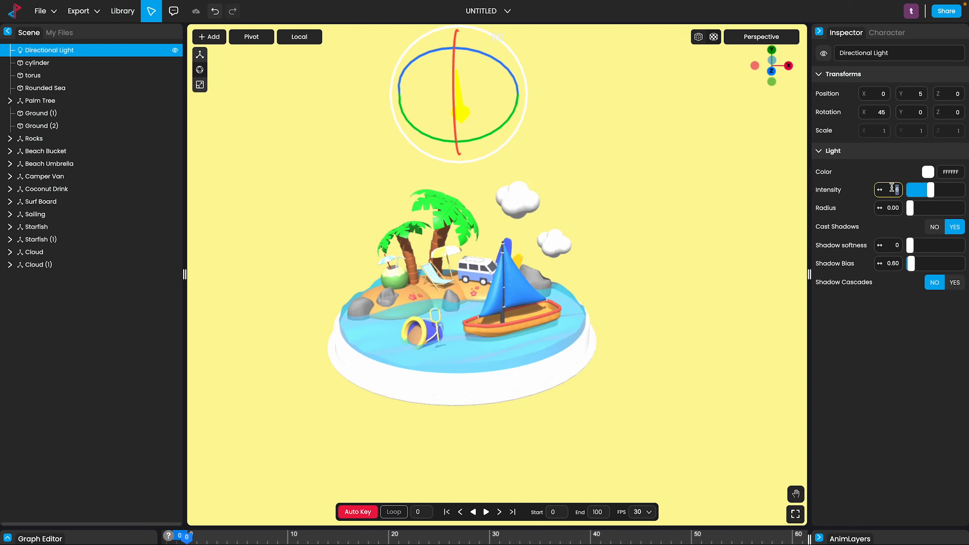
Set the Directional Light's intensity to 4 and rotate it to tilt its beam.
type("4")
key("Return")
key("w")
key("e")
left_click_drag(486, 50, 471, 62)
left_click_drag(335, 284, 372, 294)
Move the Directional Light beside the palm trees at about X -2.41, Y 3.19, Z 0.62 and fine-tune its rotation.
key("w")
left_click_drag(461, 88, 339, 158)
left_click_drag(342, 199, 329, 246)
key("e")
left_click_drag(320, 185, 342, 182)
left_click_drag(312, 223, 311, 226)
key("w")
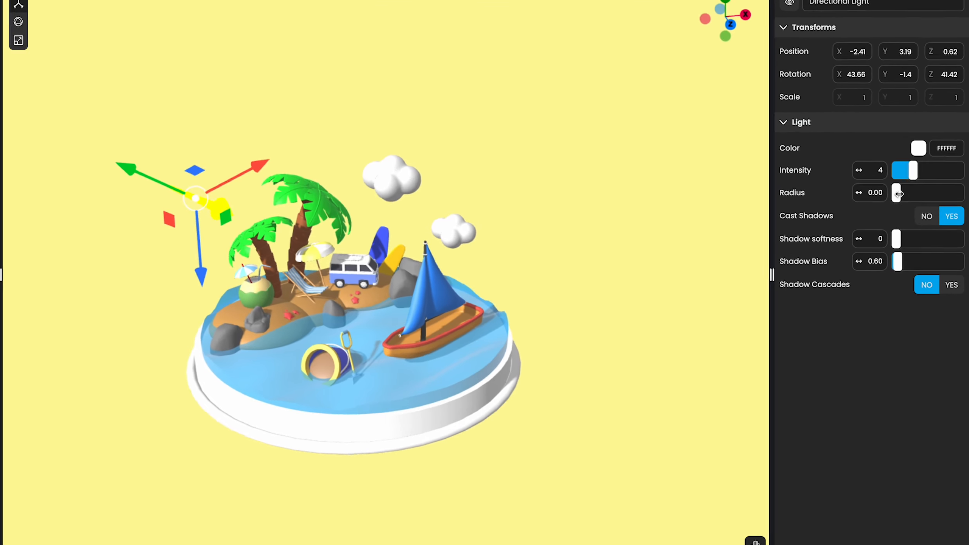
Set the Directional Light's radius to about 0.39, turn on Shadow Cascades and raise the Shadow Bias slightly.
left_click_drag(909, 208, 912, 208)
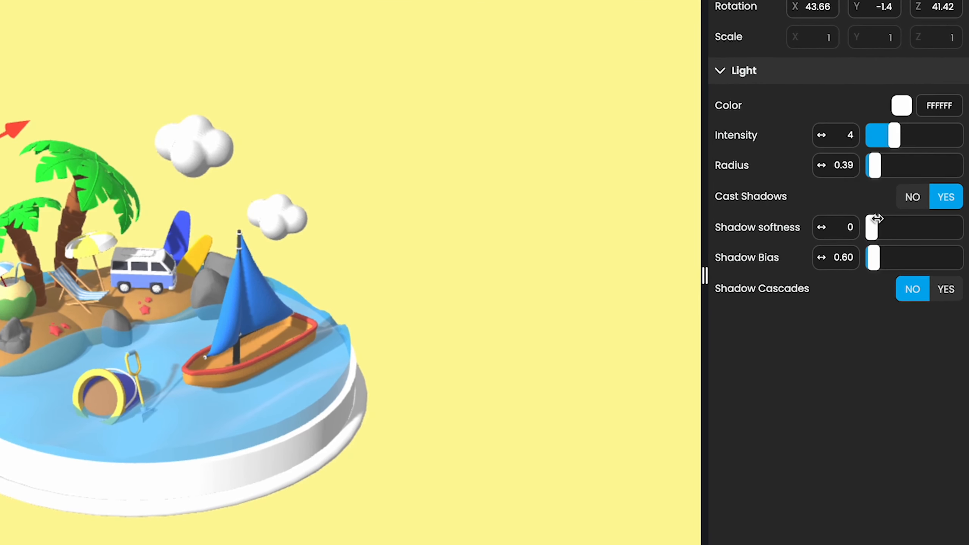
left_click(930, 302)
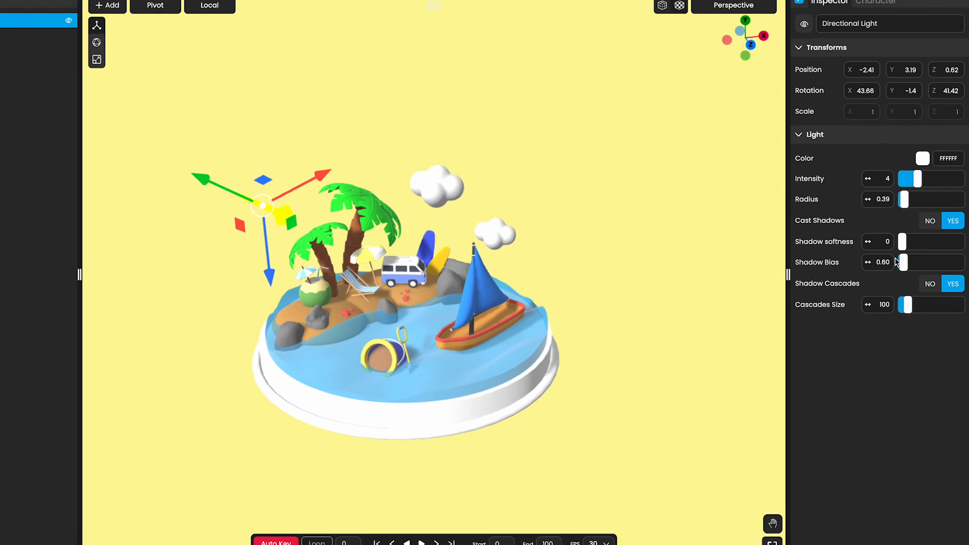
left_click_drag(903, 262, 905, 262)
Move the small rock near the coconut drink next to the larger rock at the island's edge and clear the selection.
left_click_drag(481, 436, 472, 435)
double_click(391, 307)
left_click_drag(401, 331, 377, 331)
left_click_drag(366, 281, 365, 278)
left_click(271, 421)
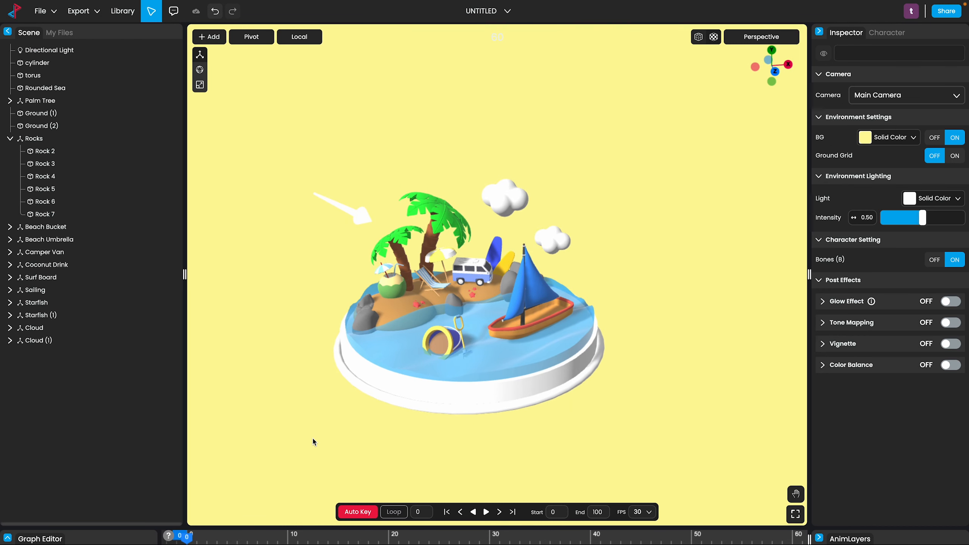
Move the Beach Bucket group to the island's shoreline at about X -1.46, Y 0.22, Z 0.58, tilt it, and deselect it.
left_click(442, 340)
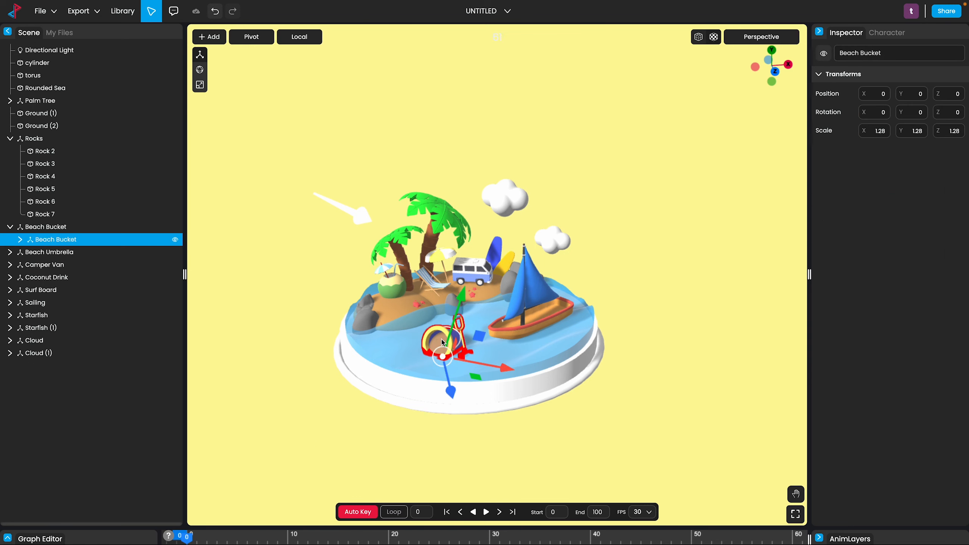
left_click(45, 227)
key("e")
key("w")
left_click_drag(457, 387, 425, 346)
left_click_drag(370, 358, 377, 345)
left_click_drag(405, 296, 401, 315)
left_click_drag(414, 354, 426, 359)
left_click_drag(413, 319, 413, 314)
left_click_drag(433, 358, 412, 370)
key("e")
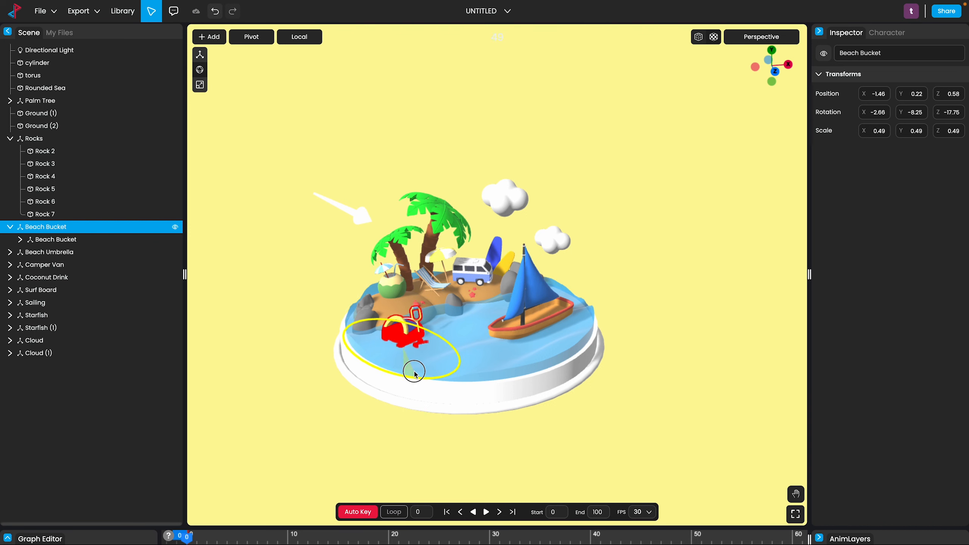
left_click(142, 411)
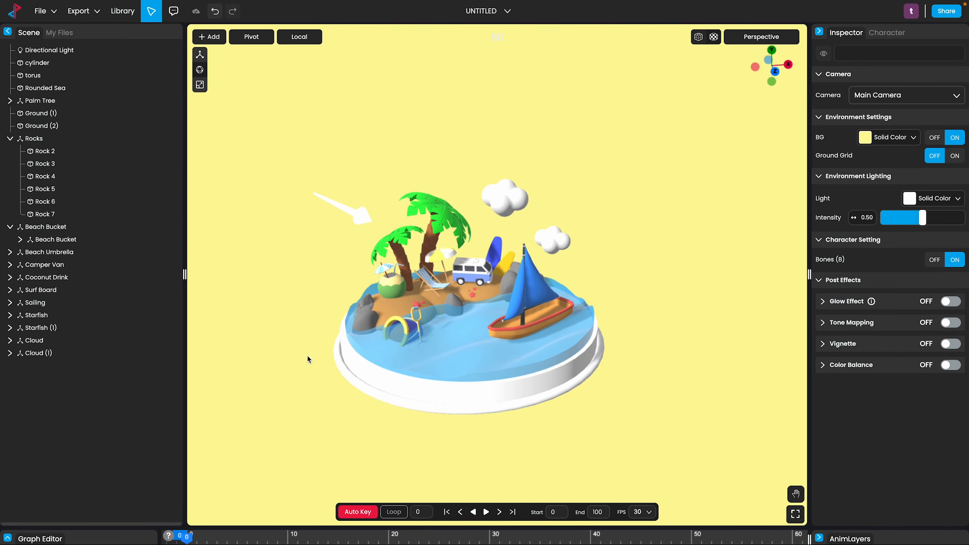
Set the base colour of the Ground (1) material to 915017 and clear the selection.
left_click(396, 312)
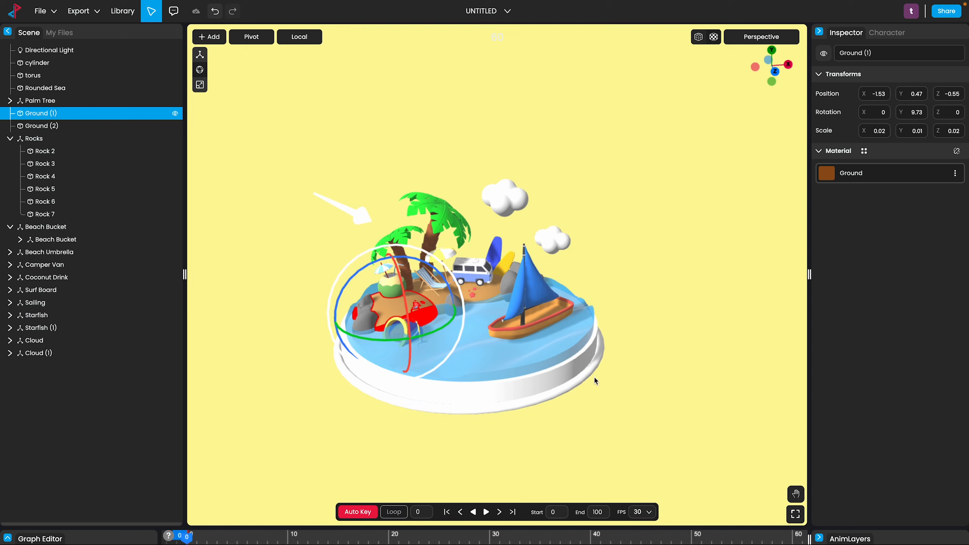
left_click(825, 175)
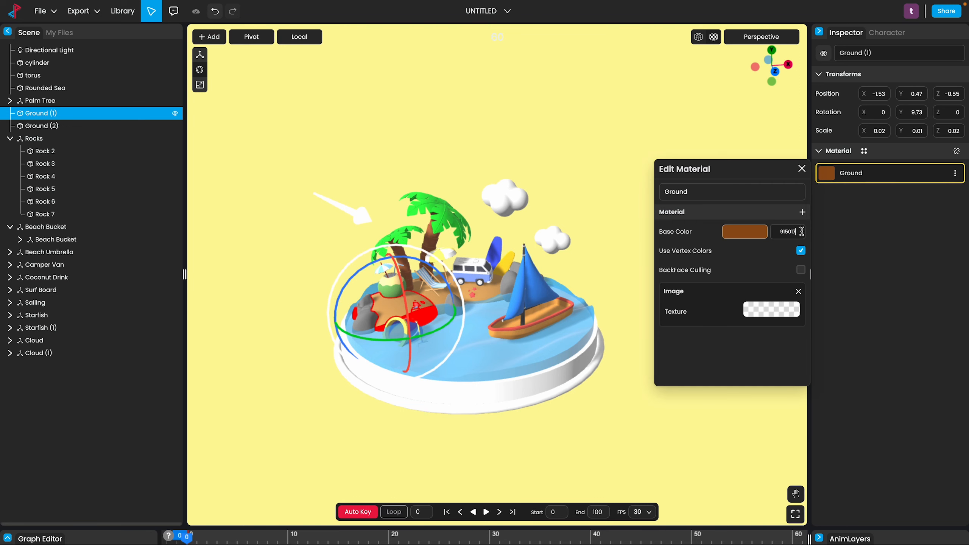
type("915017")
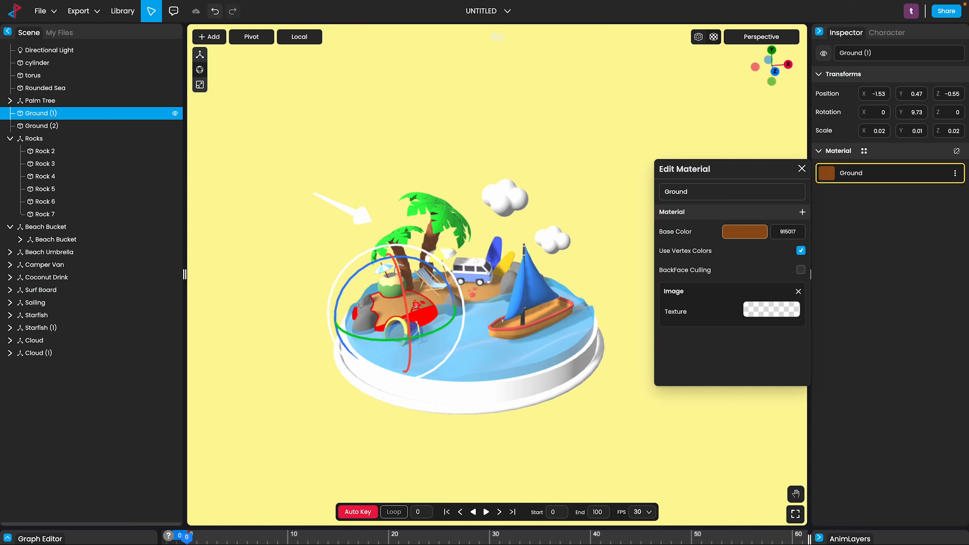
left_click(887, 337)
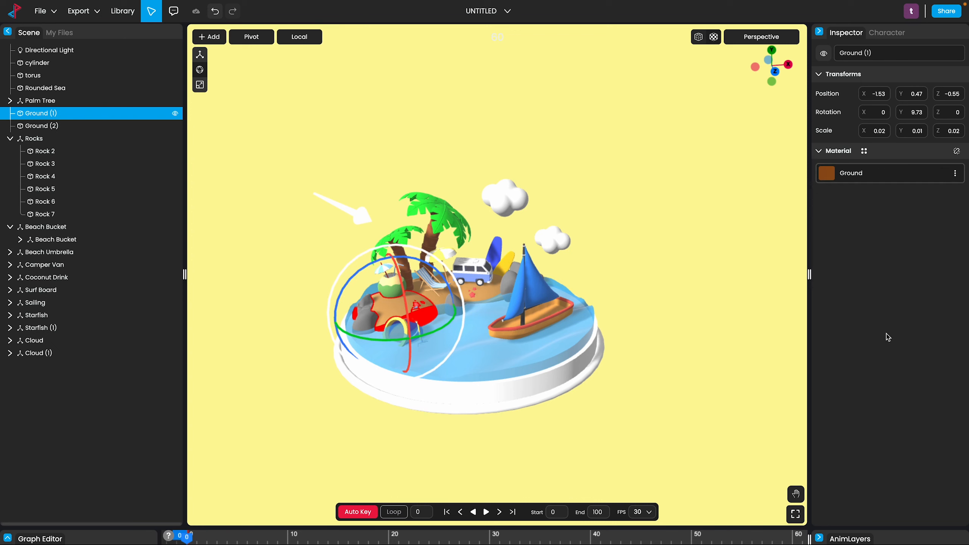
left_click(328, 412)
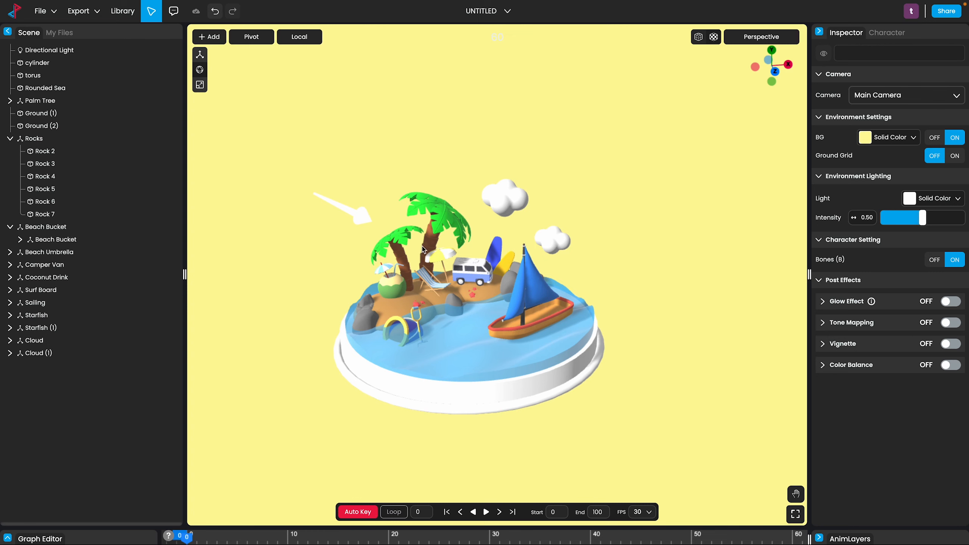
Change the base colours of the Tree 1 Leaves and Tree 2 Leaves materials to new shades of green.
left_click(446, 216)
left_click(827, 177)
double_click(802, 227)
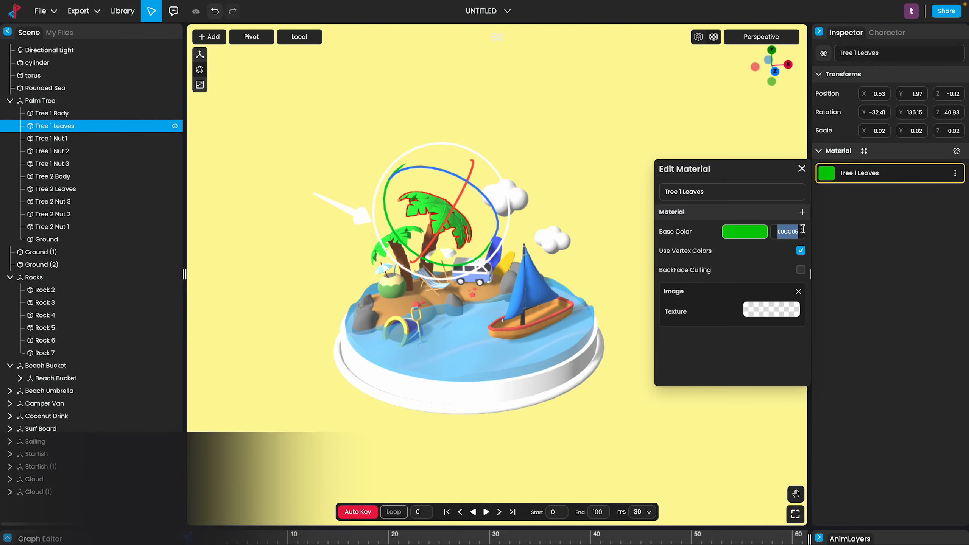
type("10CA")
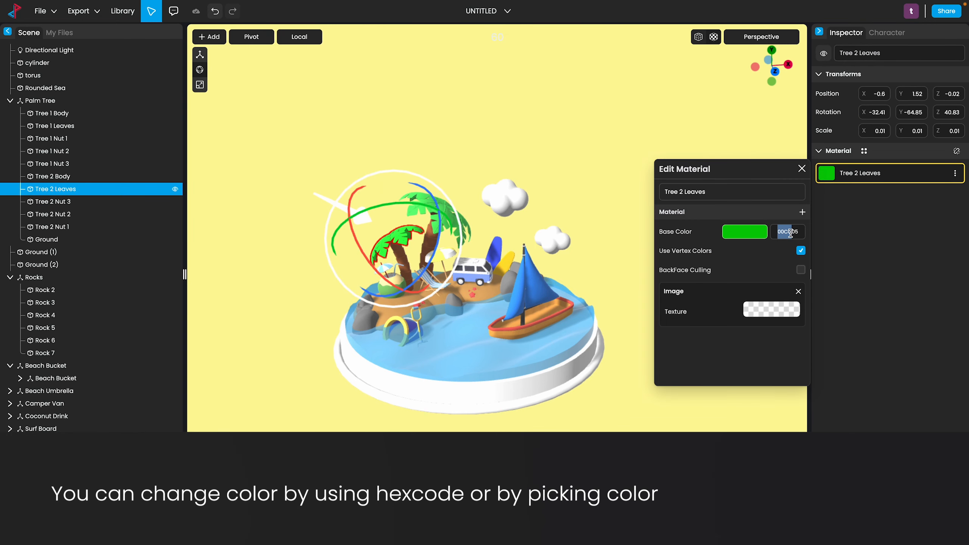
key("Return")
Set the base colour of the Tree 2 Body material to the dark brown 631F07.
left_click(401, 264)
left_click(831, 172)
double_click(799, 231)
type("631F07")
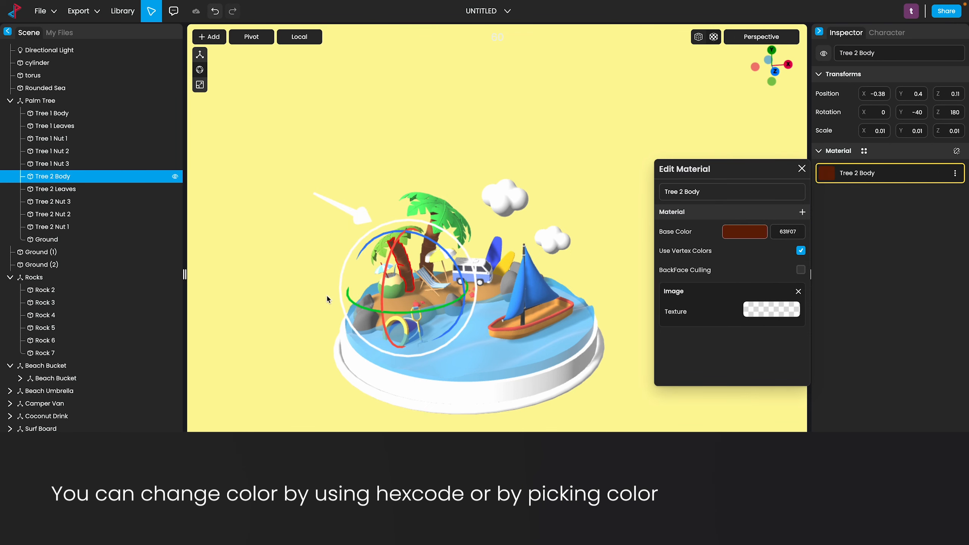
Set the base colour of the coconut drink's Shell material to 13F723.
left_click(397, 291)
left_click(828, 173)
type("13F")
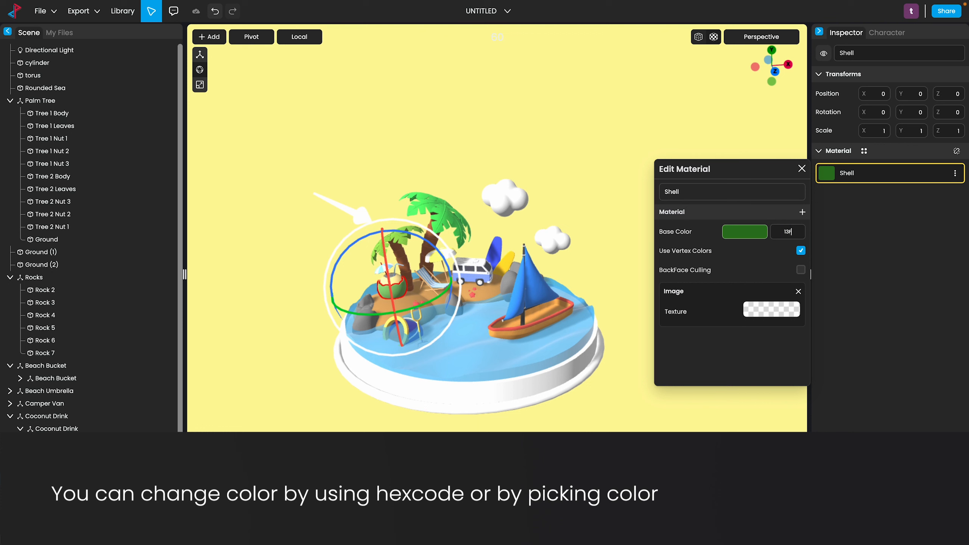
type("723")
Pick a bright, saturated yellow base colour for the upper part of the coconut drink.
left_click(397, 283)
left_click(846, 176)
left_click(389, 280)
left_click(834, 177)
left_click(742, 233)
left_click(698, 232)
left_click(577, 195)
Recolour the coloured panels of the coconut drink's small umbrella a saturated blue and clear the selection.
left_click(381, 270)
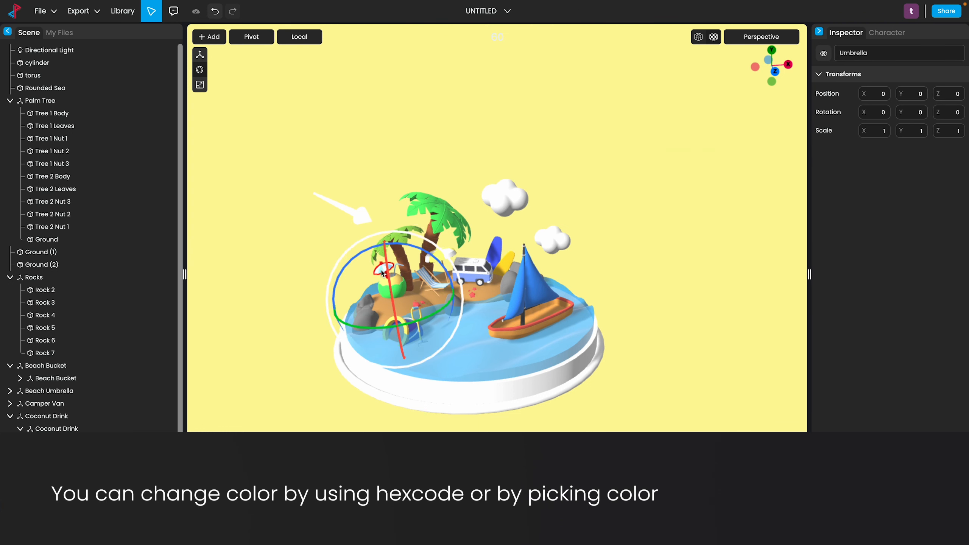
left_click(382, 271)
left_click(834, 174)
left_click(743, 232)
left_click_drag(698, 230, 709, 230)
left_click(679, 312)
left_click(557, 136)
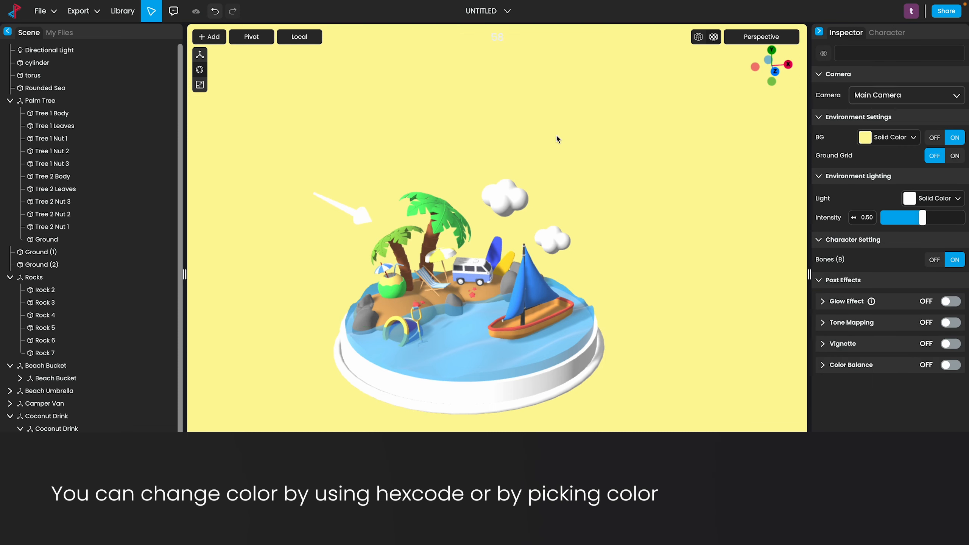
Set the base colour of the rocks' material to the near-black 24241f.
left_click(364, 318)
left_click(834, 174)
left_click(744, 231)
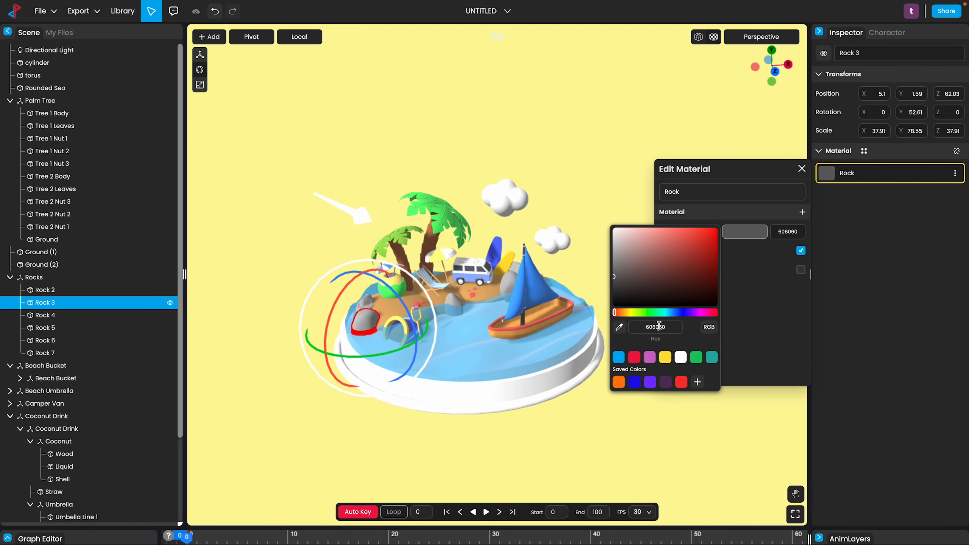
double_click(659, 326)
type("24241f")
left_click(609, 397)
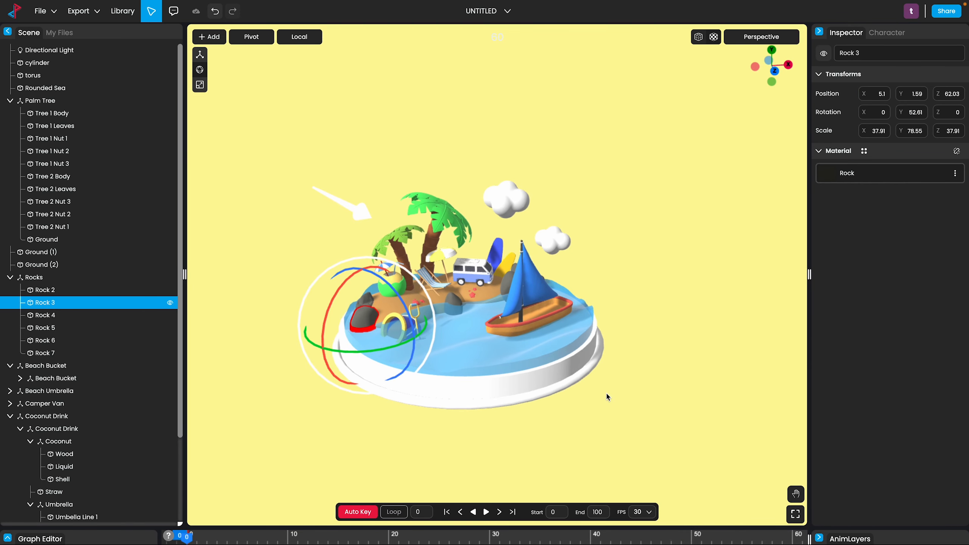
Recolour the camper van's Body Cover a teal green.
left_click(472, 280)
left_click(831, 173)
left_click(744, 232)
left_click(646, 313)
left_click(706, 235)
left_click_drag(703, 231, 704, 249)
left_click(661, 312)
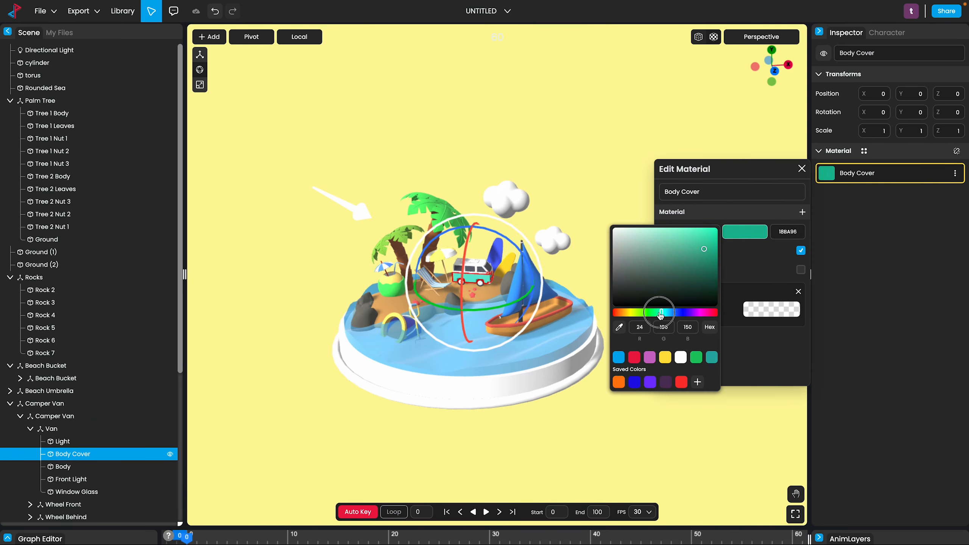
Recolour the beach umbrella's yellow panels red and clear the selection.
left_click(438, 256)
left_click(831, 173)
left_click(744, 232)
left_click(615, 312)
left_click(716, 253)
left_click(601, 287)
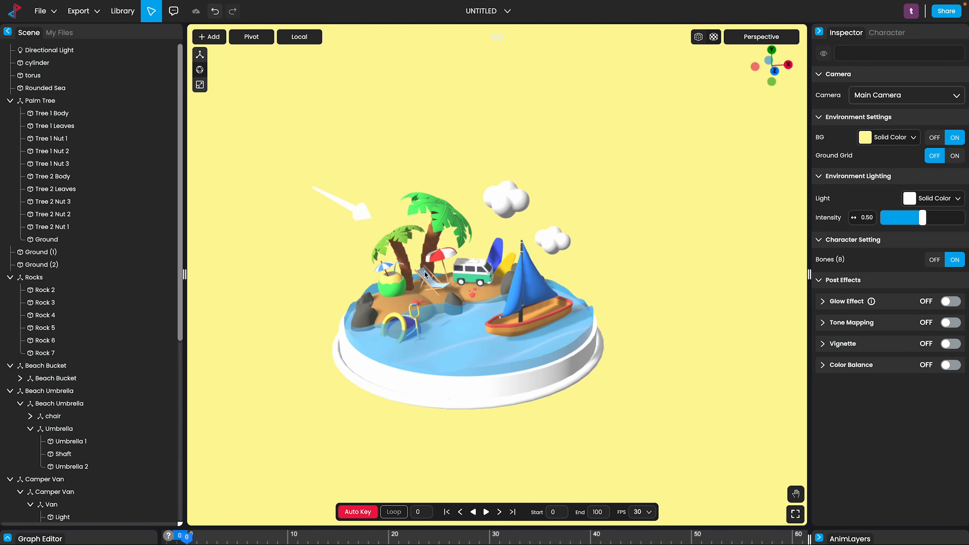
Pick a brighter blue base colour for the beach chair's fabric.
scroll(425, 273, "up", 5)
left_click(372, 286)
left_click(701, 237)
left_click(599, 248)
scroll(397, 341, "down", 5)
Set the Starfish material's base colour to the saturated red E00E0E.
left_click(377, 321)
left_click(831, 173)
left_click(744, 232)
left_click(712, 239)
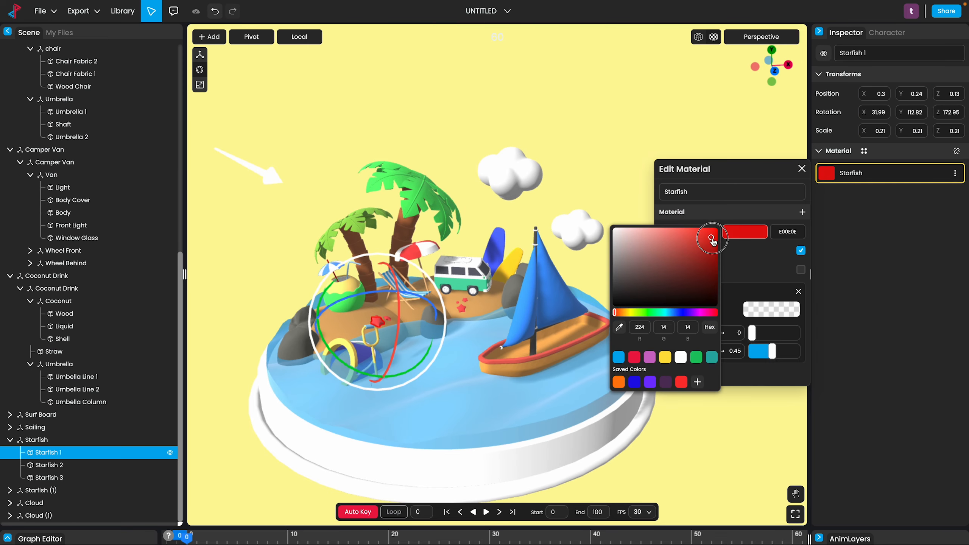
Pick a deeper, more saturated golden colour for the yellow surf board.
left_click(501, 269)
left_click(743, 231)
left_click(716, 252)
left_click(599, 268)
Change the Ship Sails base colour to a golden yellow-orange hue.
left_click(553, 290)
left_click(832, 173)
left_click(743, 232)
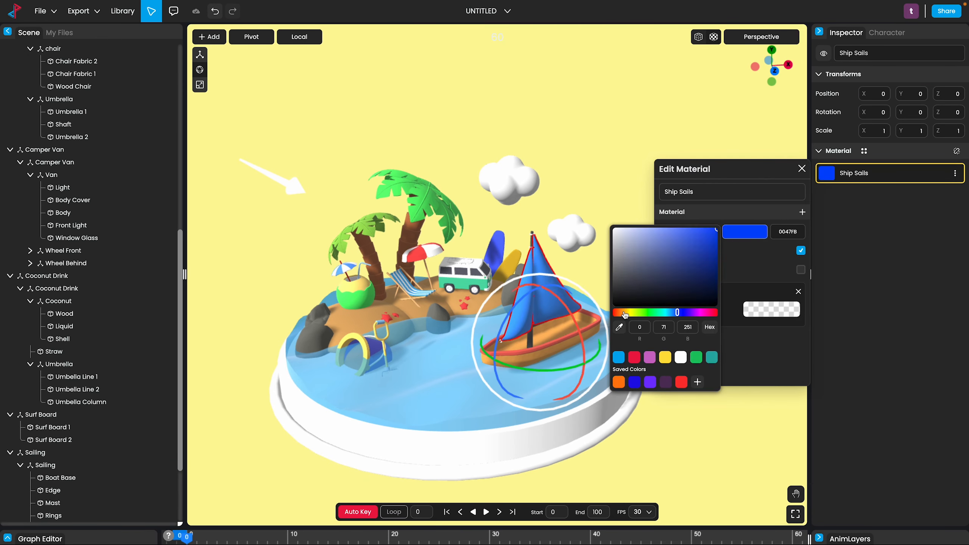
left_click_drag(677, 312, 623, 314)
Recolour the sailboat's red edge to a yellow hue.
left_click(593, 319)
left_click(831, 173)
left_click(743, 232)
left_click(632, 312)
Refine the sailboat's colouring with a darker, saturated golden yellow.
left_click(549, 165)
left_click(831, 173)
left_click(747, 236)
left_click(678, 234)
left_click(626, 313)
left_click_drag(679, 234, 705, 262)
left_click(731, 301)
Recolour the coconut drink's shell to a darker, yellower green.
left_click(355, 298)
left_click(831, 173)
left_click(744, 231)
left_click(644, 312)
left_click(709, 252)
left_click(646, 313)
left_click(698, 273)
Pick a deep, saturated blue base colour for the Rounded Sea material.
left_click(553, 397)
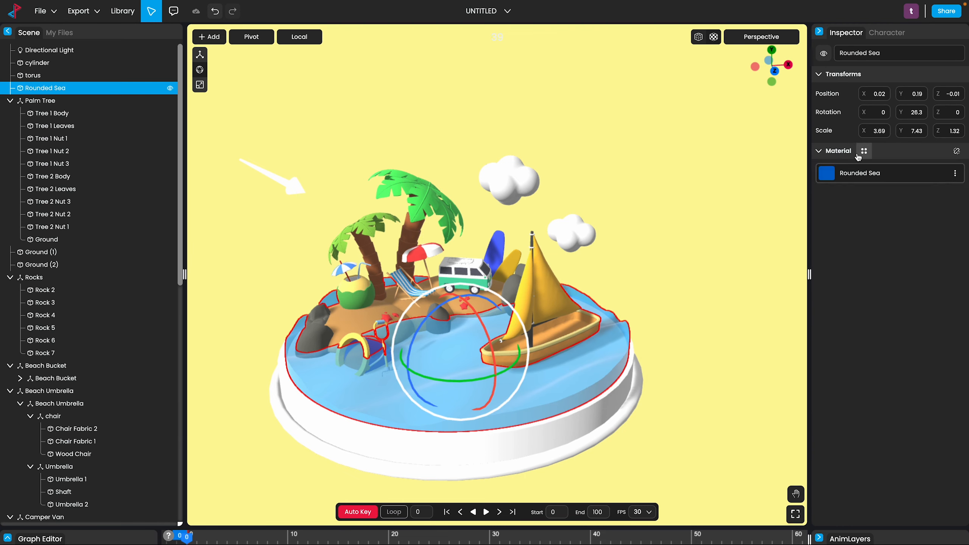
left_click(832, 173)
left_click(744, 232)
left_click(716, 261)
left_click(674, 312)
left_click(594, 195)
Recolour the white cylinder base under the sea to a light orange sand tone.
left_click(553, 439)
left_click(904, 173)
left_click(850, 169)
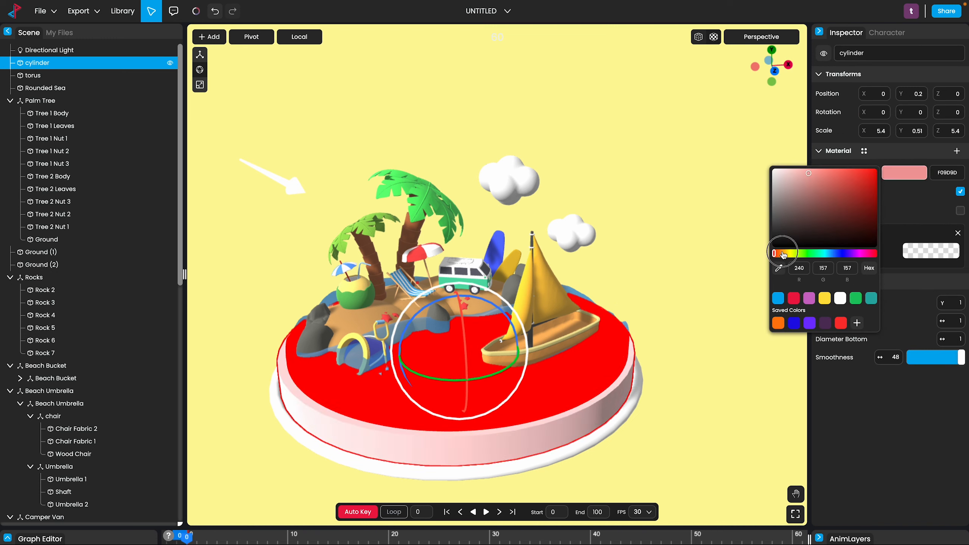
left_click(786, 254)
left_click(860, 176)
left_click_drag(785, 253, 786, 253)
Recolour the torus ring around the base to a pale cream yellow.
left_click(553, 467)
left_click(904, 172)
left_click(789, 253)
left_click(829, 170)
left_click(781, 253)
Darken the cylinder base's sand-orange colour slightly.
left_click(553, 443)
left_click(909, 177)
left_click_drag(861, 178, 860, 187)
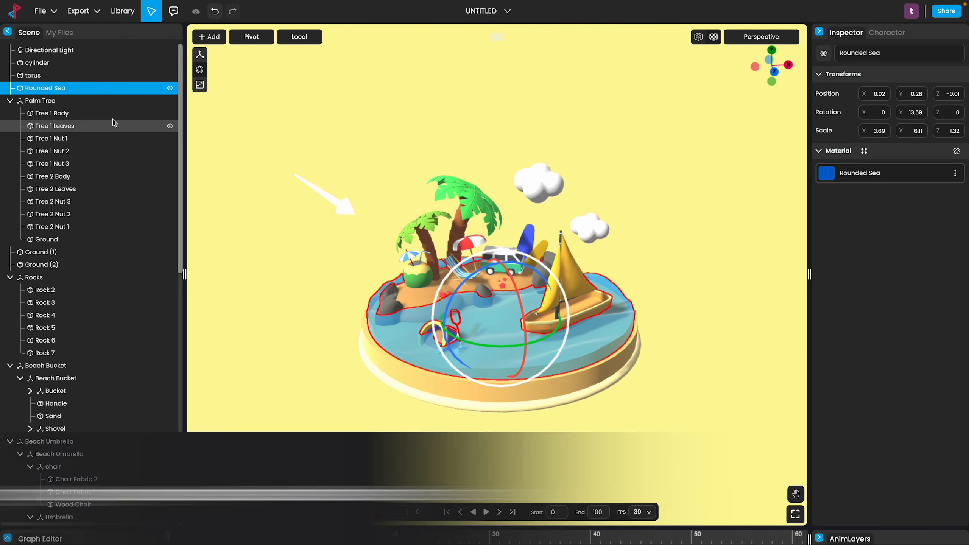
Clear the selection and switch the environment lighting from Solid Color to Env Map.
right_click(113, 122)
left_click(137, 280)
left_click(214, 287)
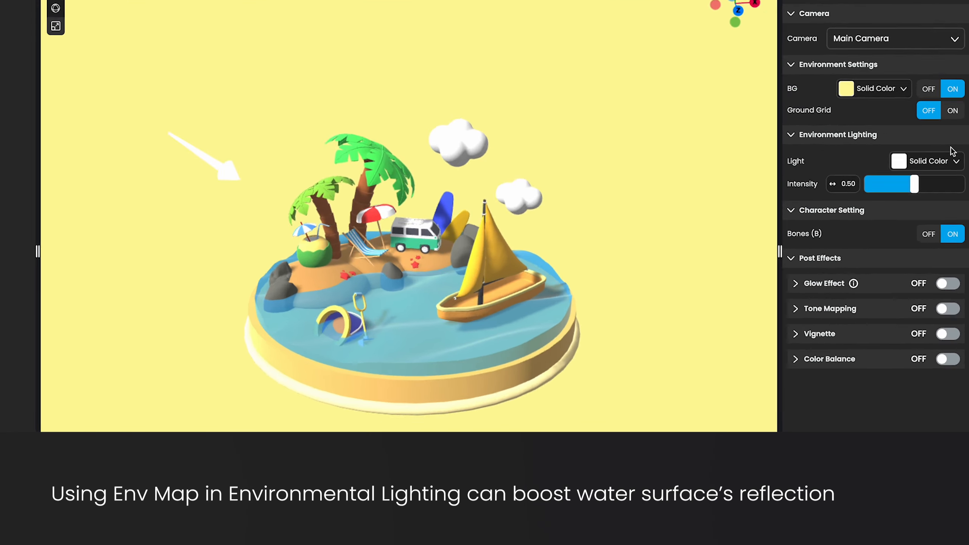
left_click(954, 160)
left_click(910, 206)
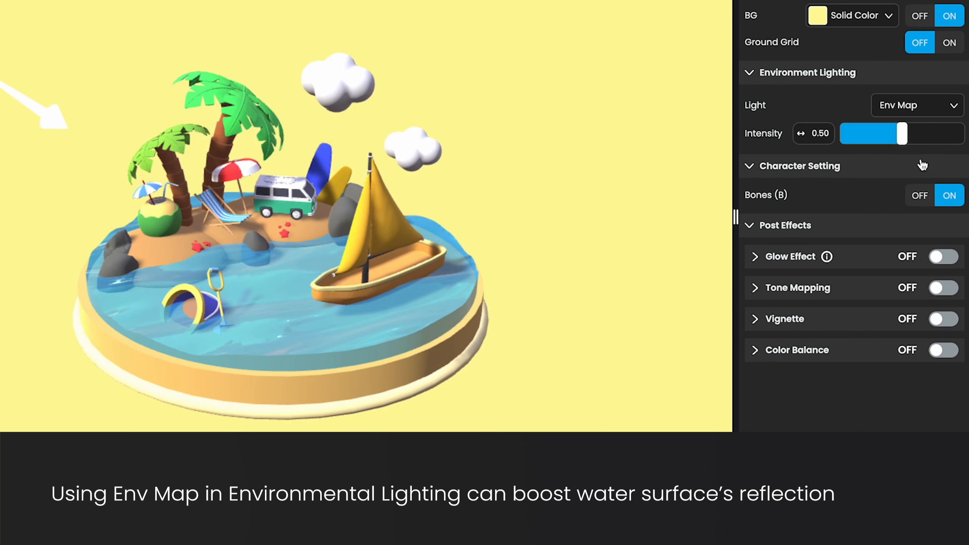